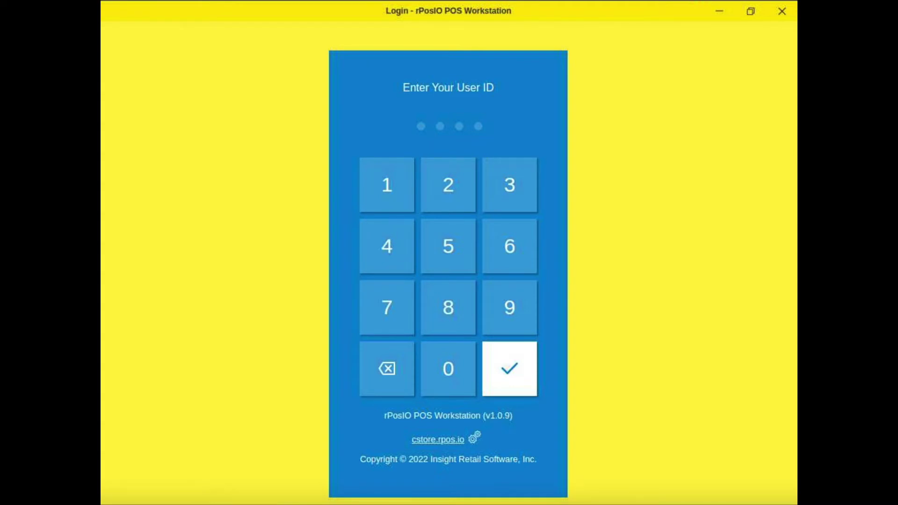
Enter the user ID and then the password on the login keypad to sign in.
double_click(520, 321)
double_click(520, 321)
left_click(514, 368)
left_click(516, 306)
double_click(516, 305)
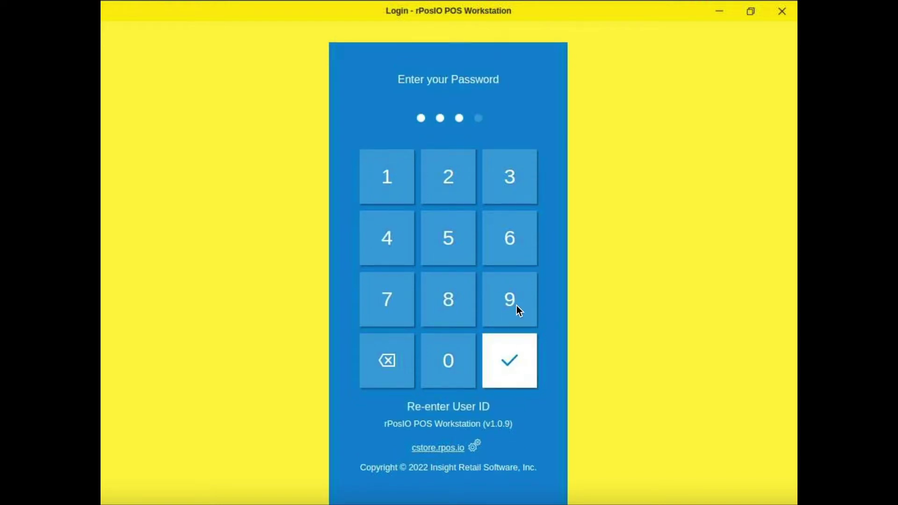
left_click(516, 304)
left_click(511, 372)
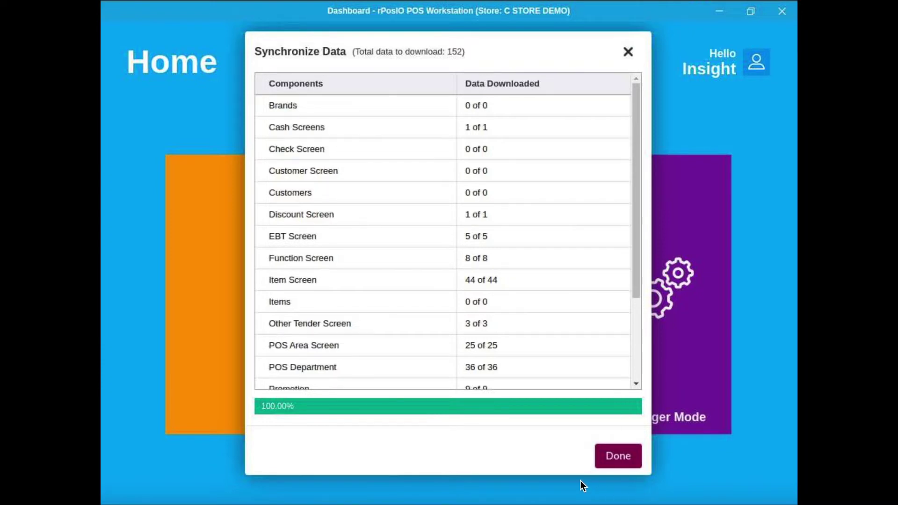
Close the data sync summary once all 152 items have downloaded.
left_click(624, 460)
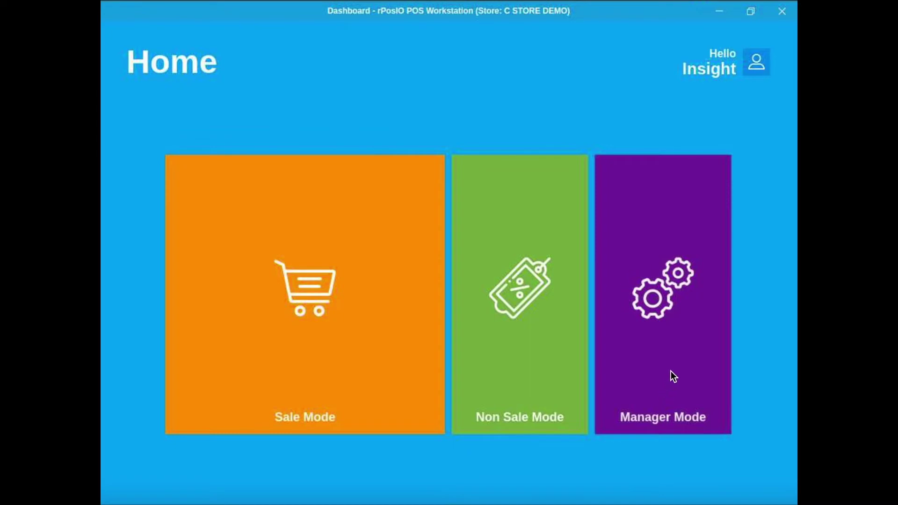
Go to Manager Mode's Integrated Payments page and bring up the navigation list.
left_click(685, 359)
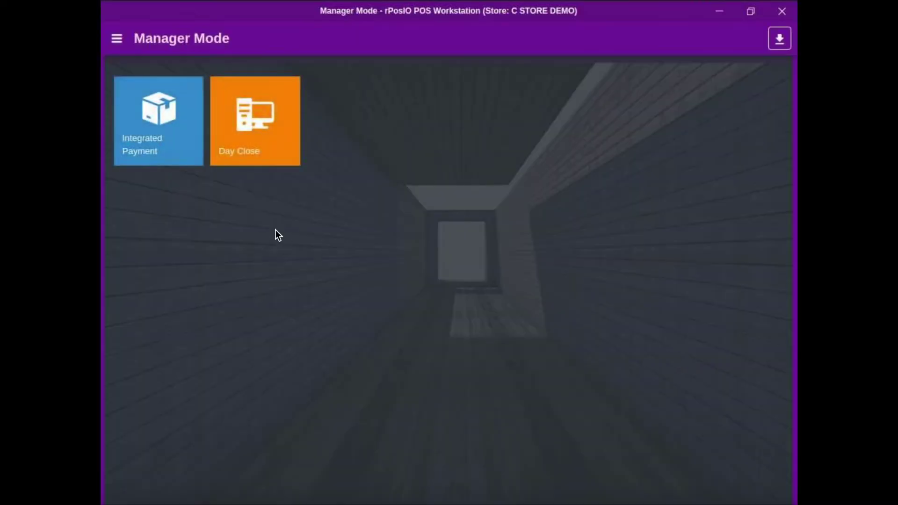
left_click(157, 142)
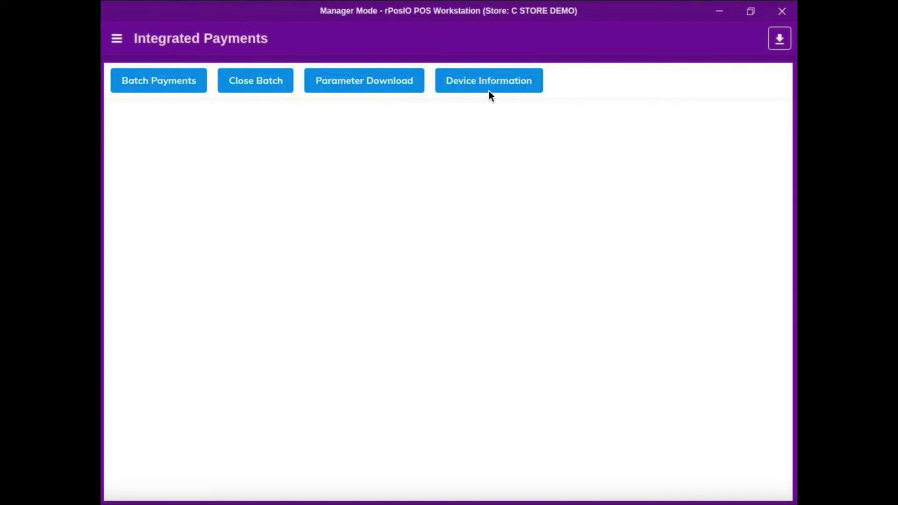
left_click(117, 39)
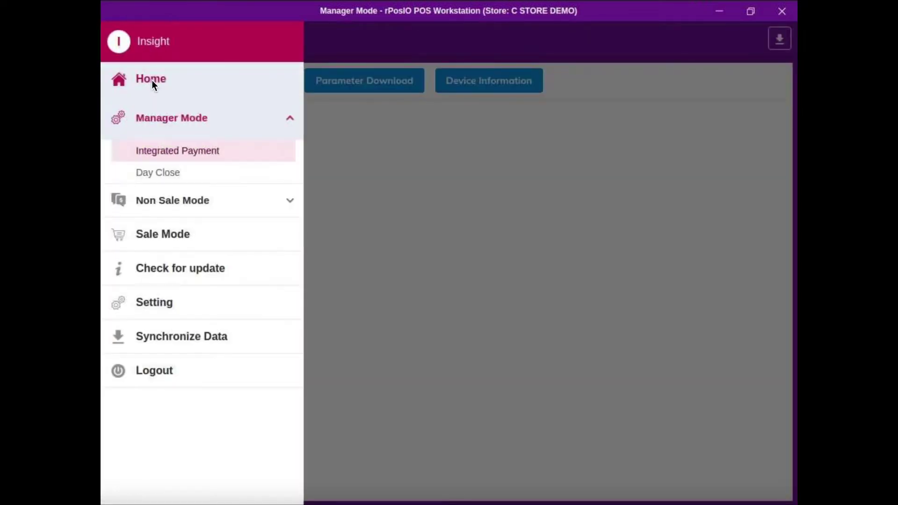
Start a cashier session under Non Sale Mode, then switch to Sale Mode.
left_click(152, 80)
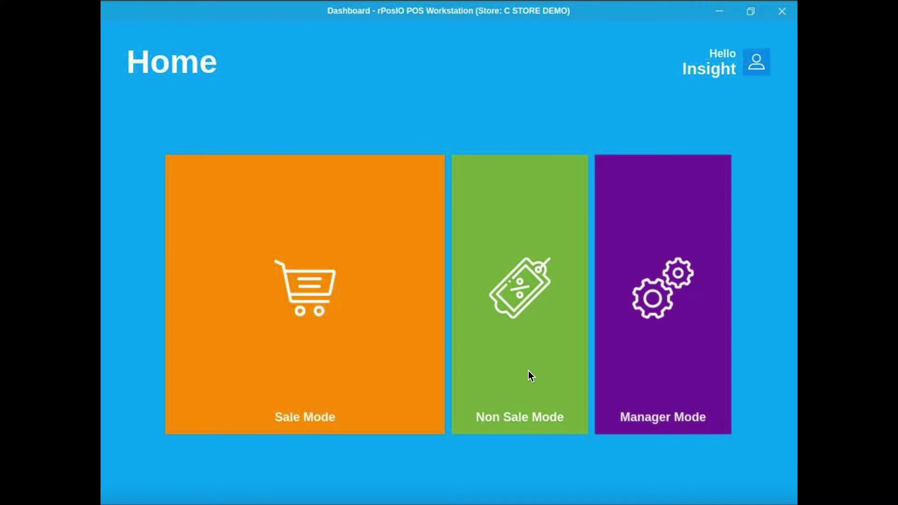
left_click(542, 350)
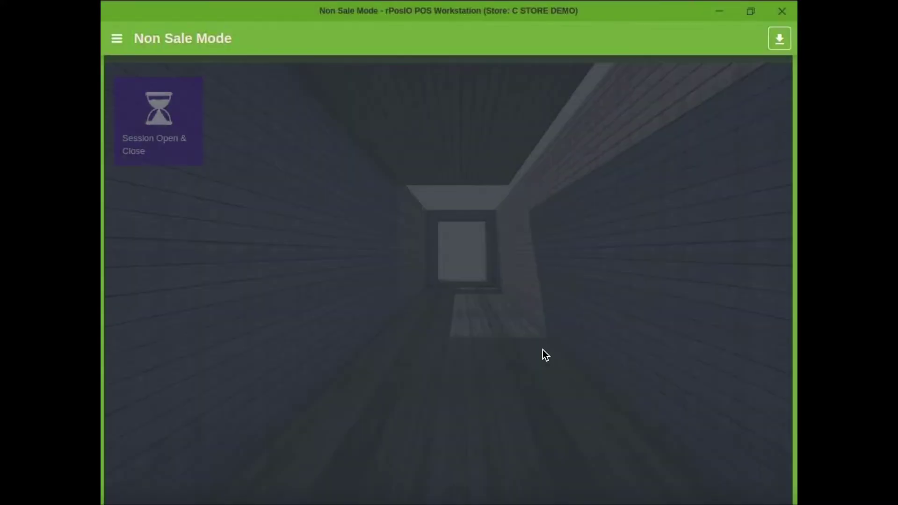
left_click(177, 121)
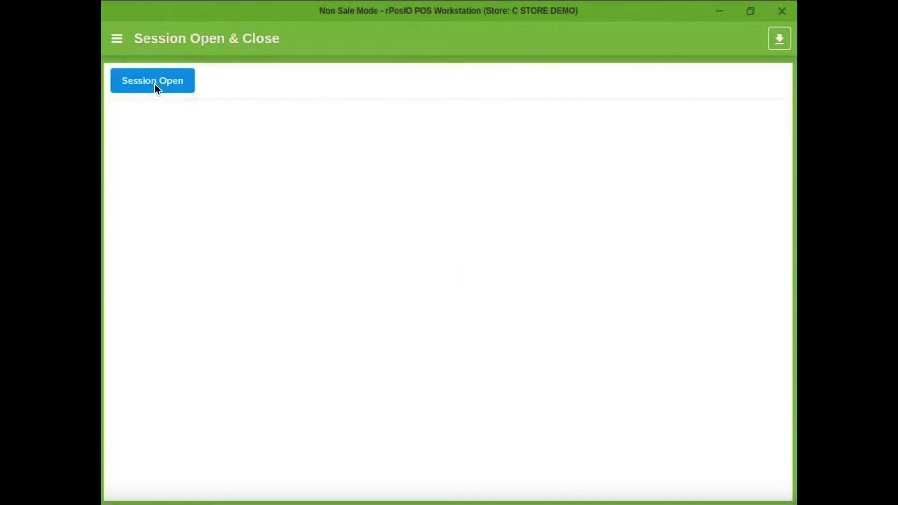
left_click(156, 84)
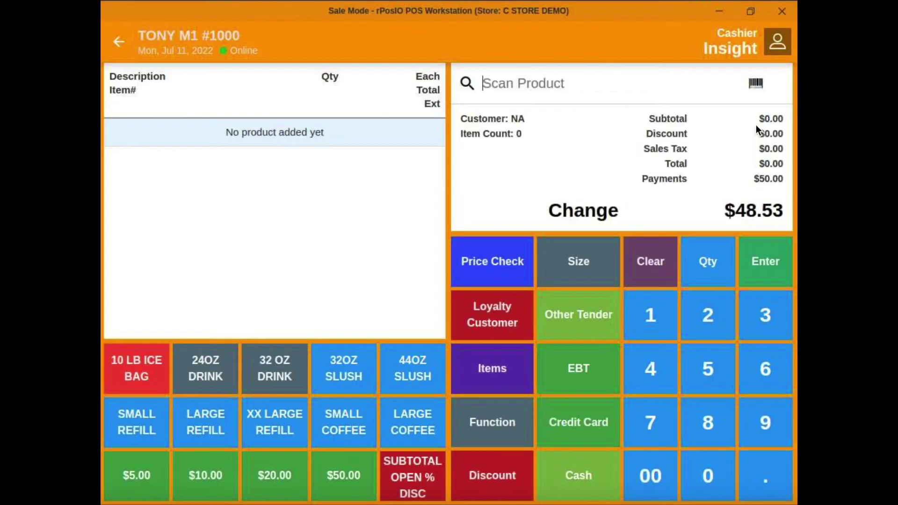
left_click(121, 39)
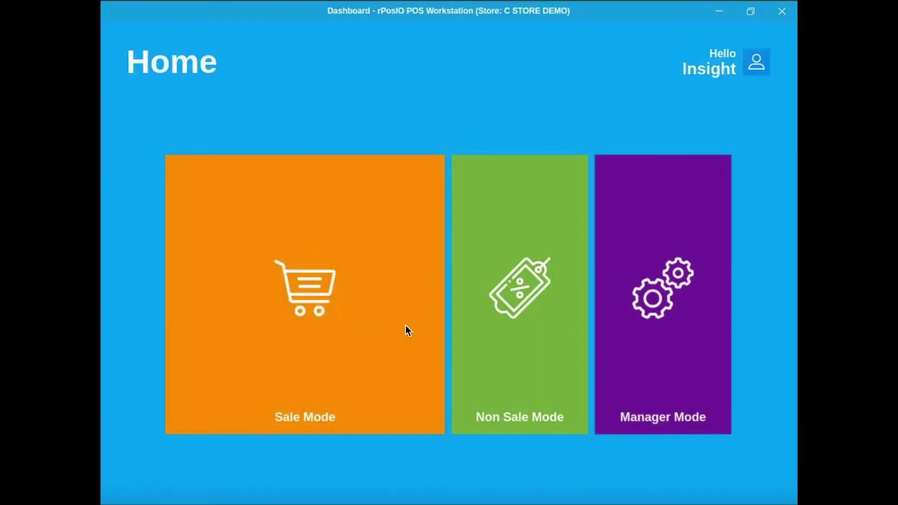
left_click(360, 323)
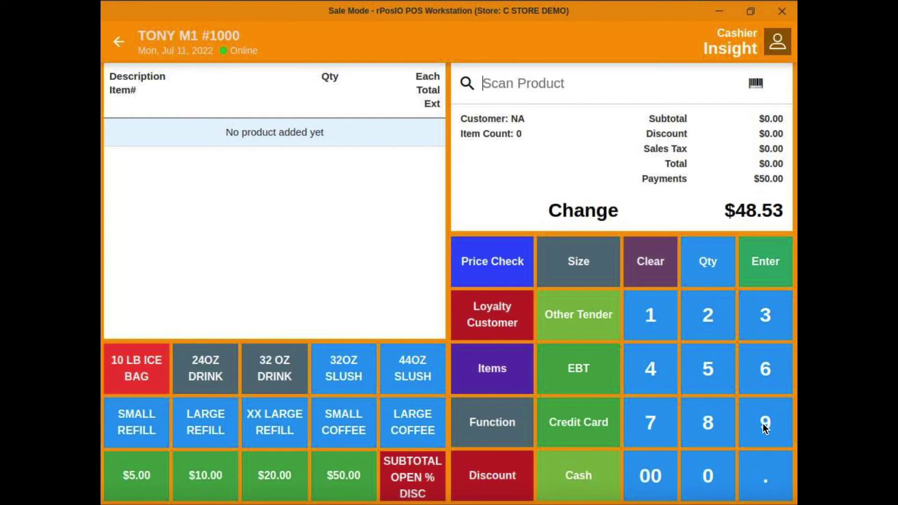
left_click(655, 317)
left_click(713, 319)
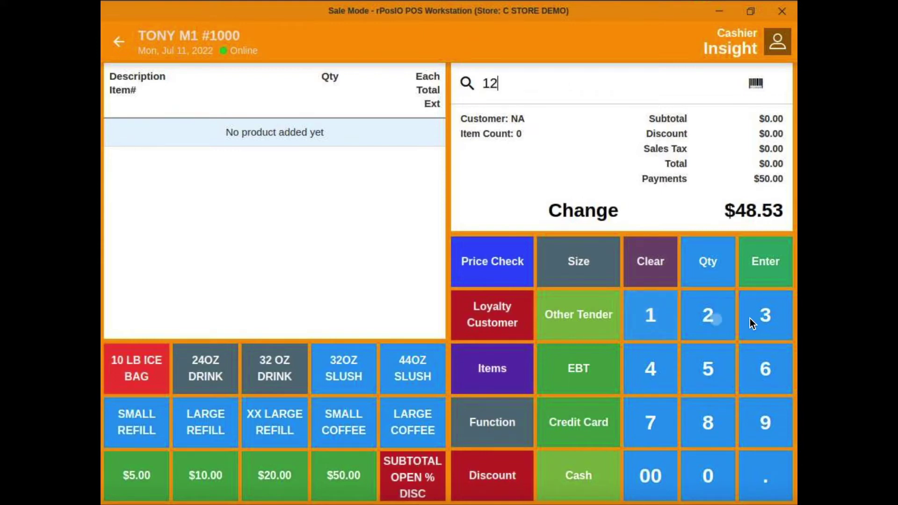
left_click(760, 318)
left_click(655, 264)
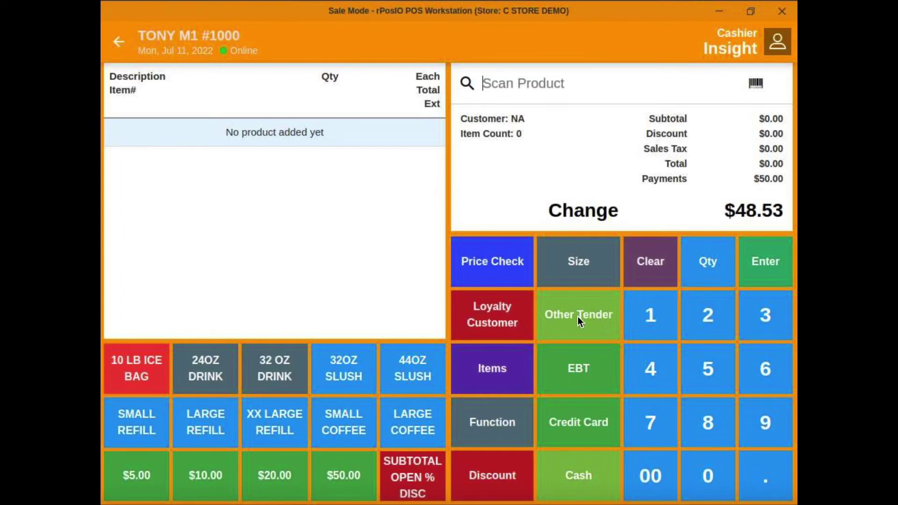
left_click(580, 479)
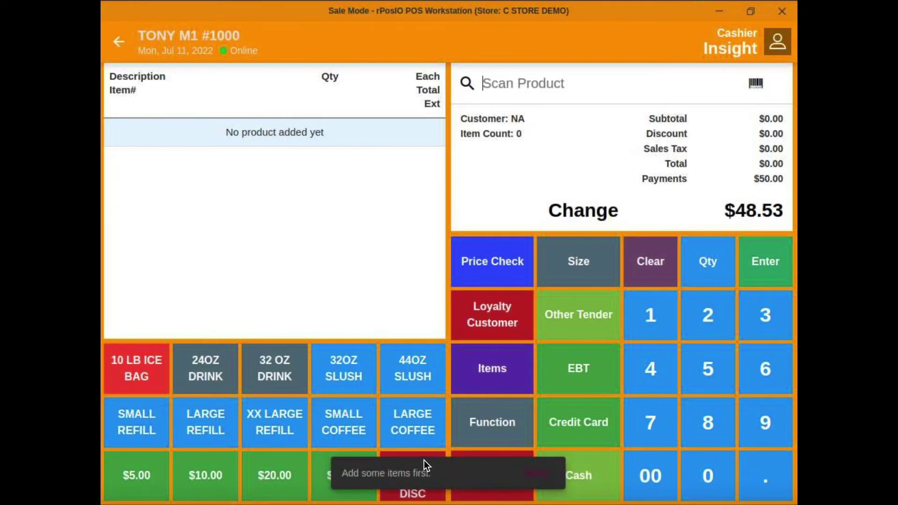
Sell a LARGE COFFEE for $10 cash, giving $8.53 change.
left_click(409, 418)
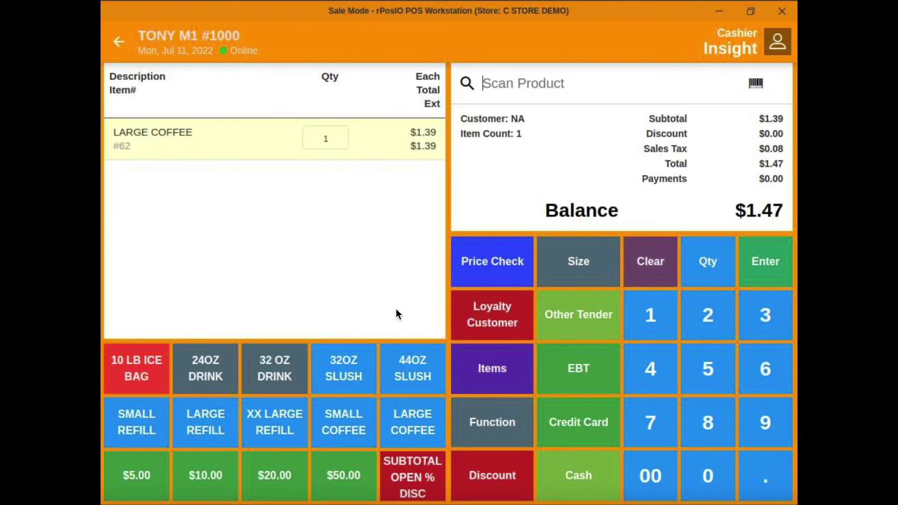
left_click(590, 484)
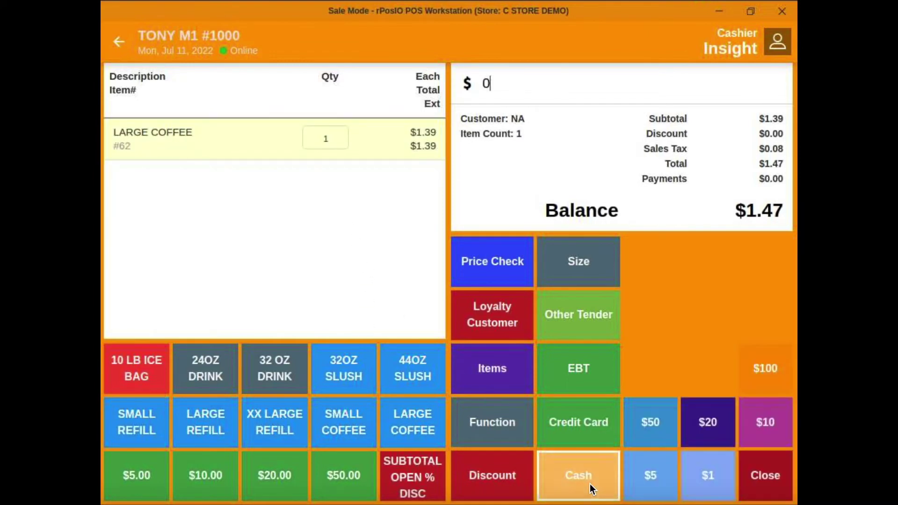
left_click(764, 425)
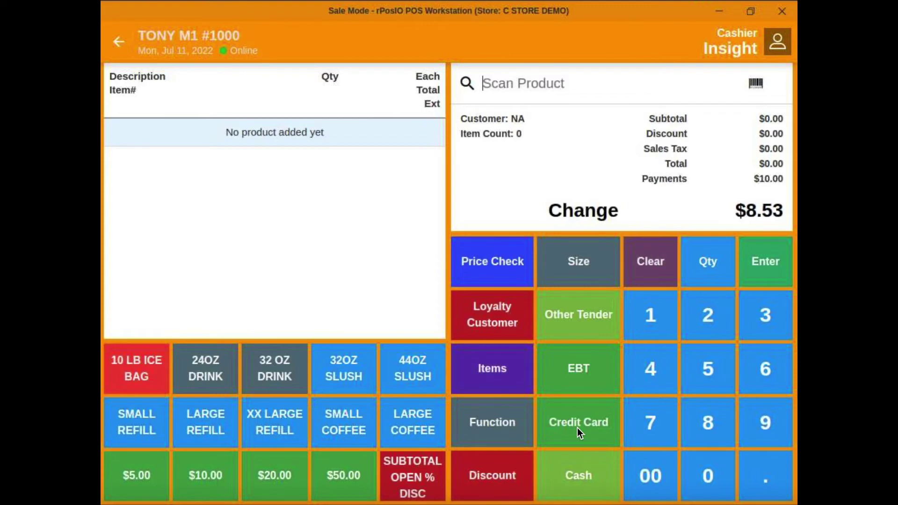
Look through the EBT and Other Tender options, then set the size to 6 Pack and reset it.
left_click(589, 365)
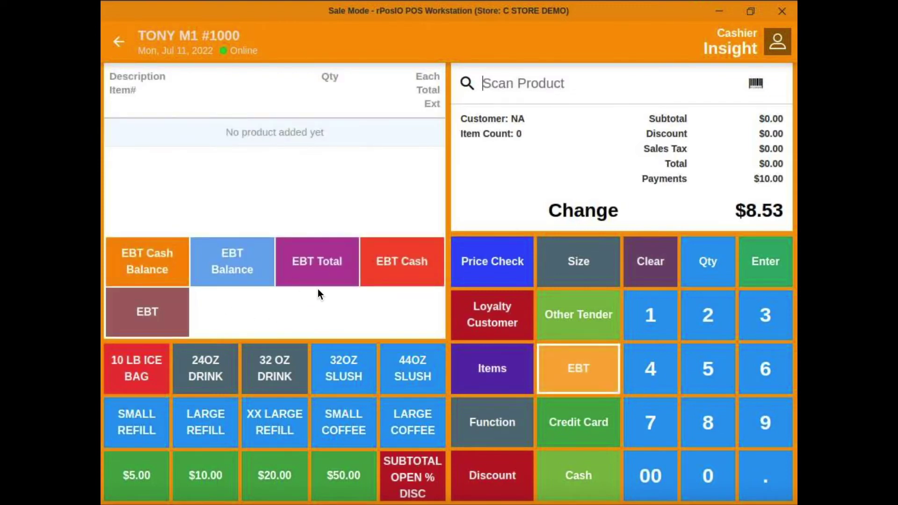
left_click(579, 316)
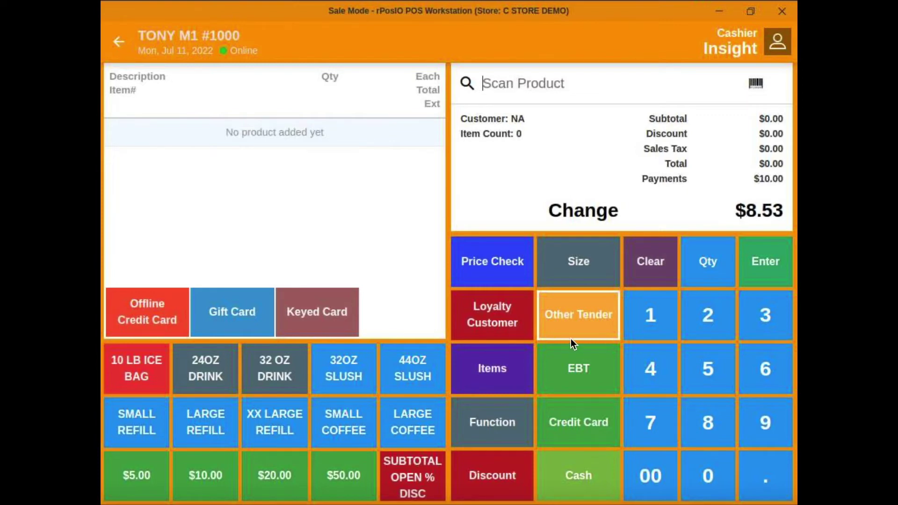
left_click(586, 327)
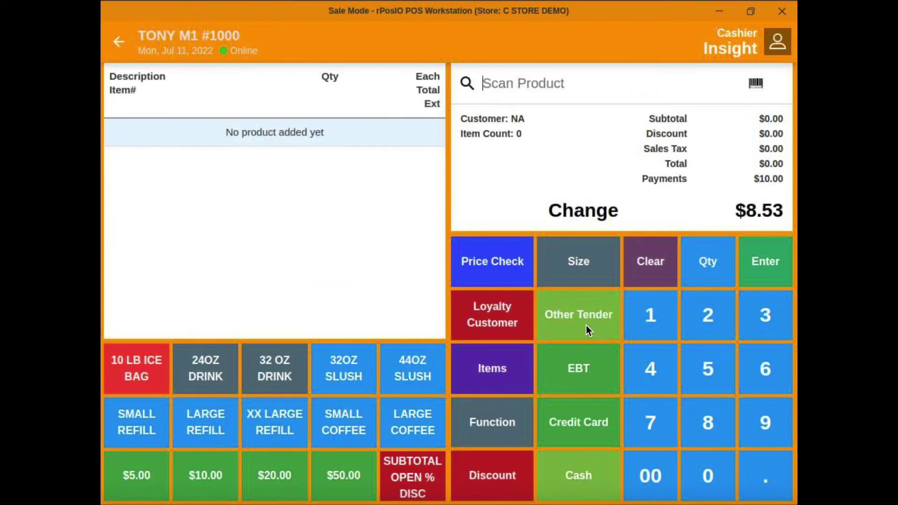
left_click(567, 267)
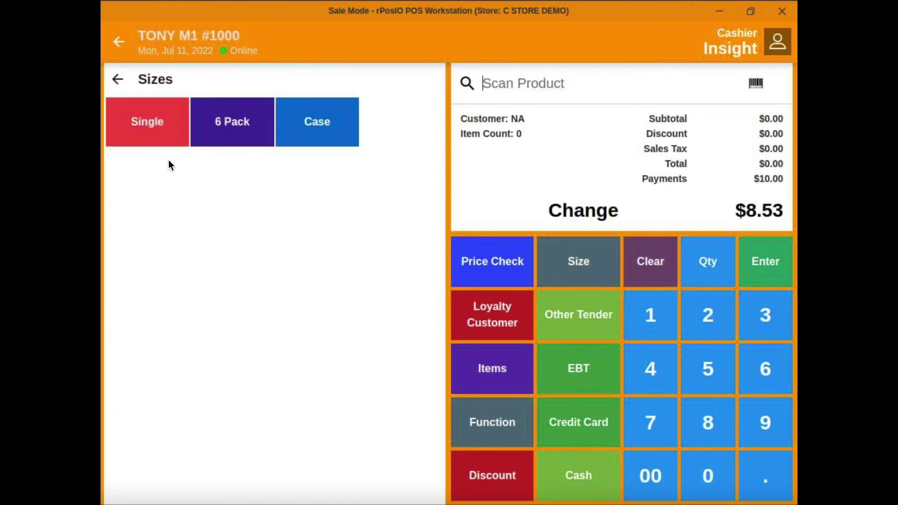
left_click(228, 131)
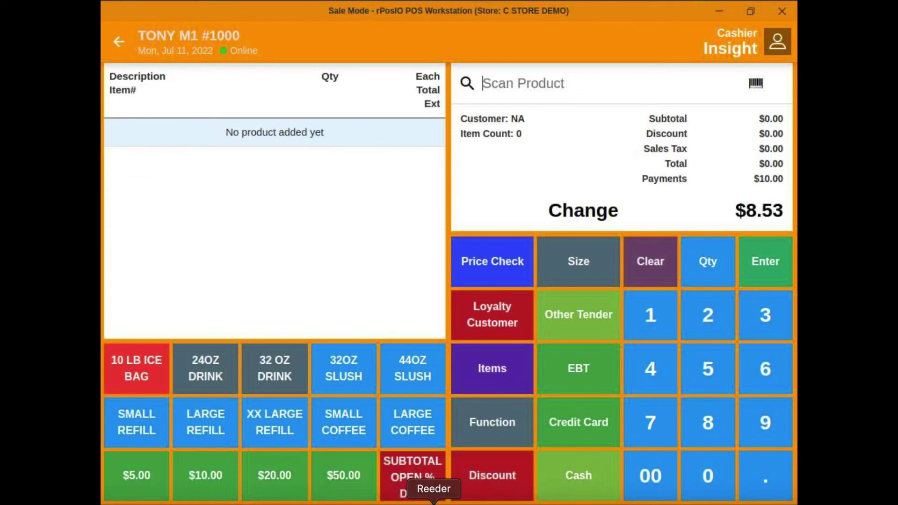
left_click(580, 261)
left_click(407, 87)
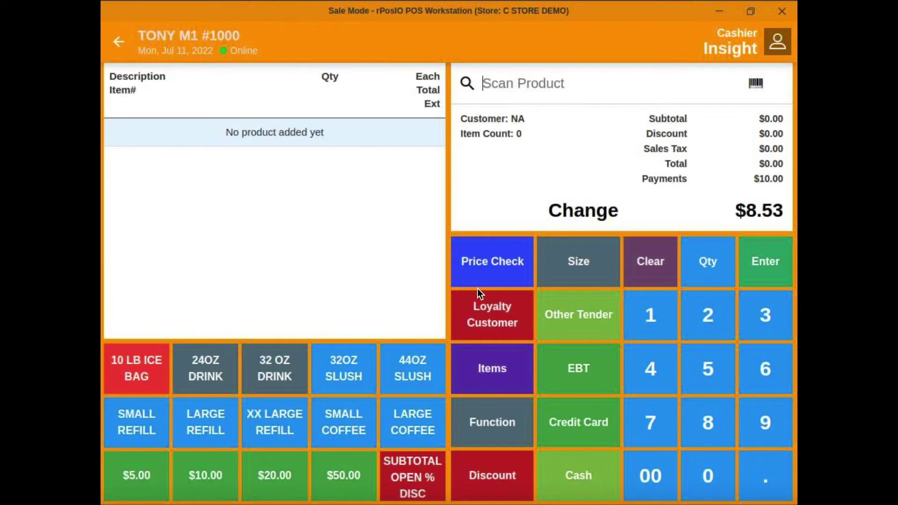
Look up 1 PINT FUNNEL in Price Check and add it to the sale.
left_click(486, 269)
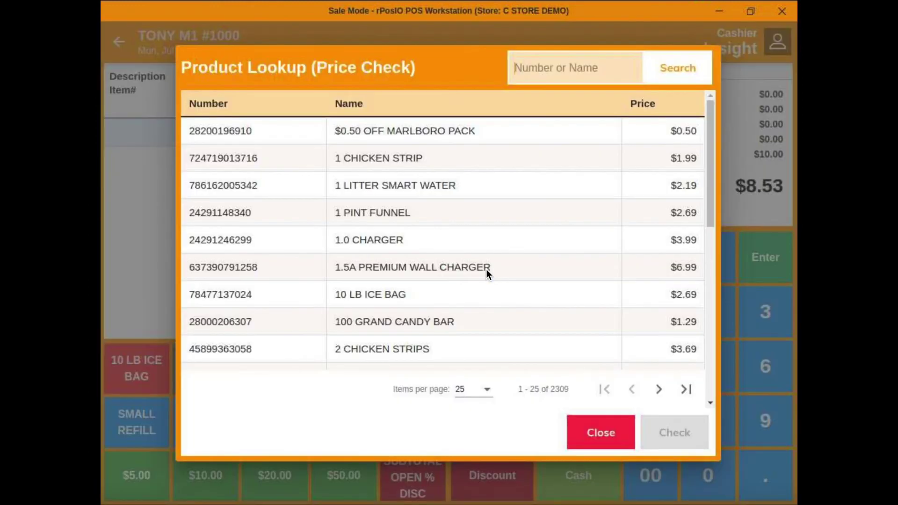
scroll(486, 275, "down", 5)
scroll(486, 274, "up", 5)
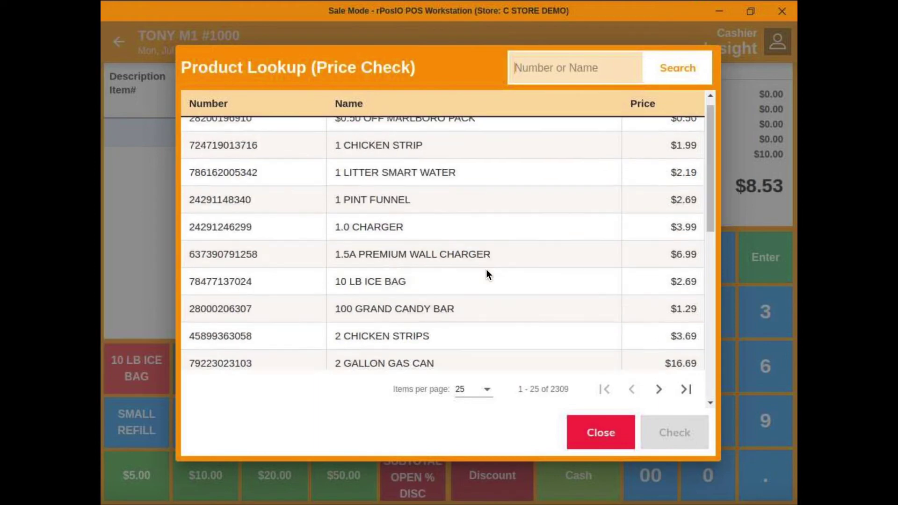
left_click(548, 73)
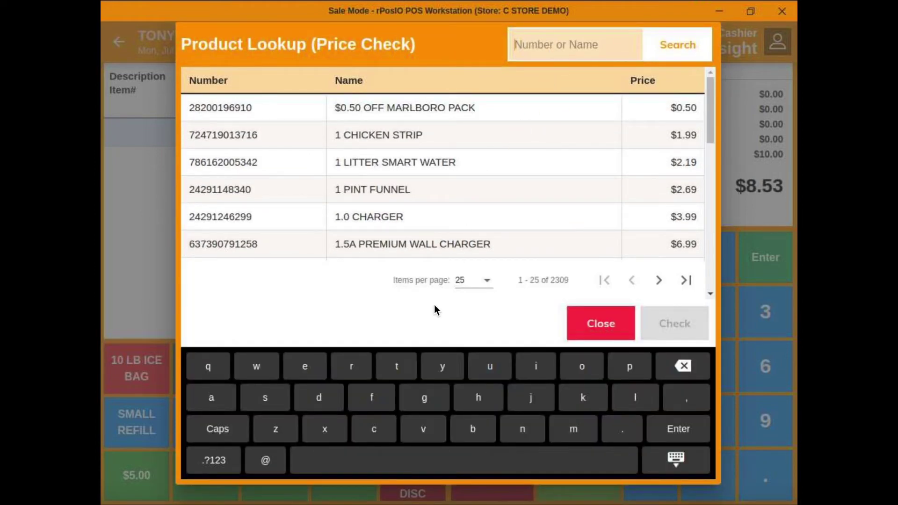
left_click(458, 196)
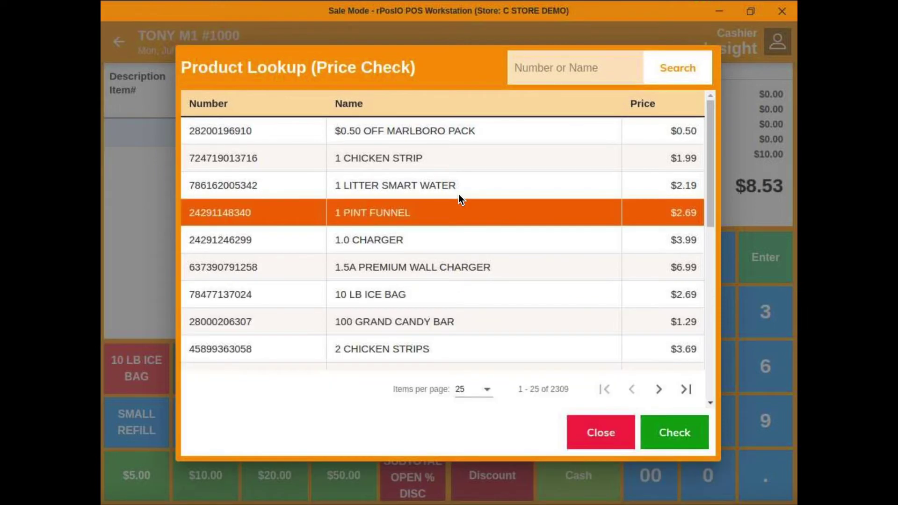
left_click(681, 438)
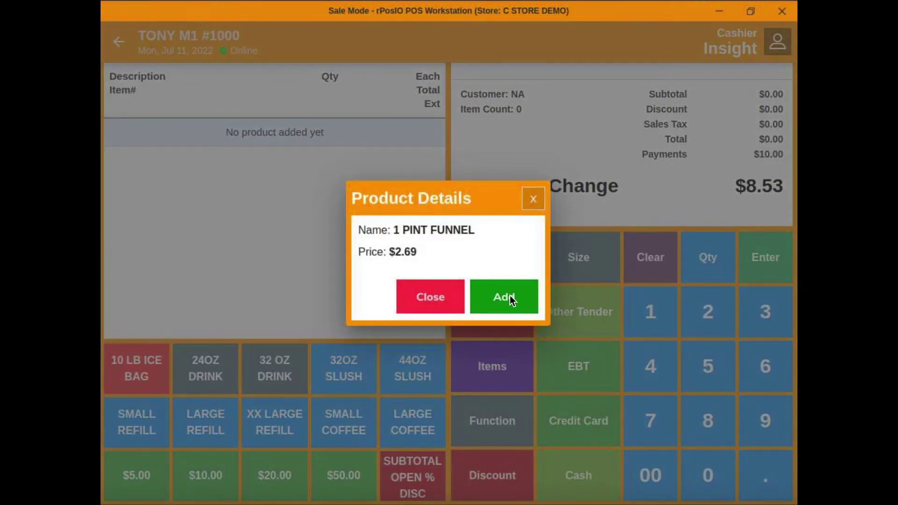
left_click(509, 299)
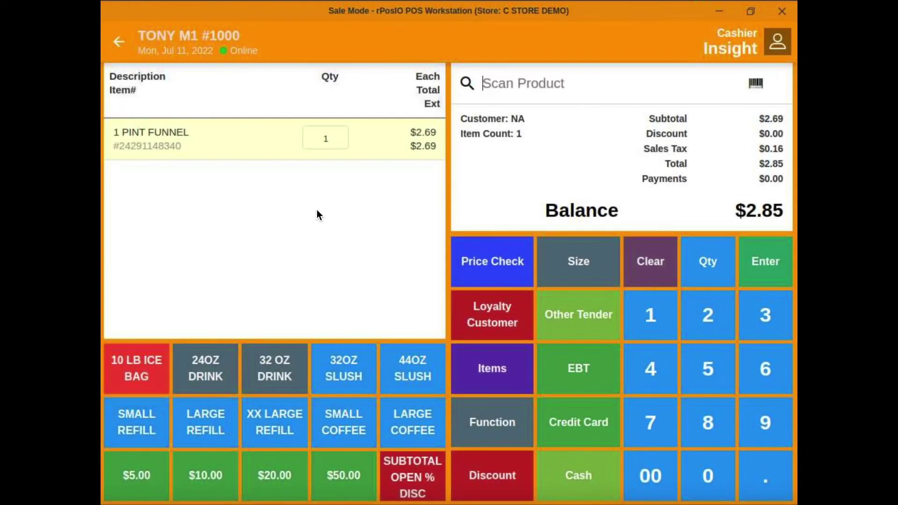
Set the funnel quantity to 12 and pay $34.22 with $100 cash.
left_click(333, 139)
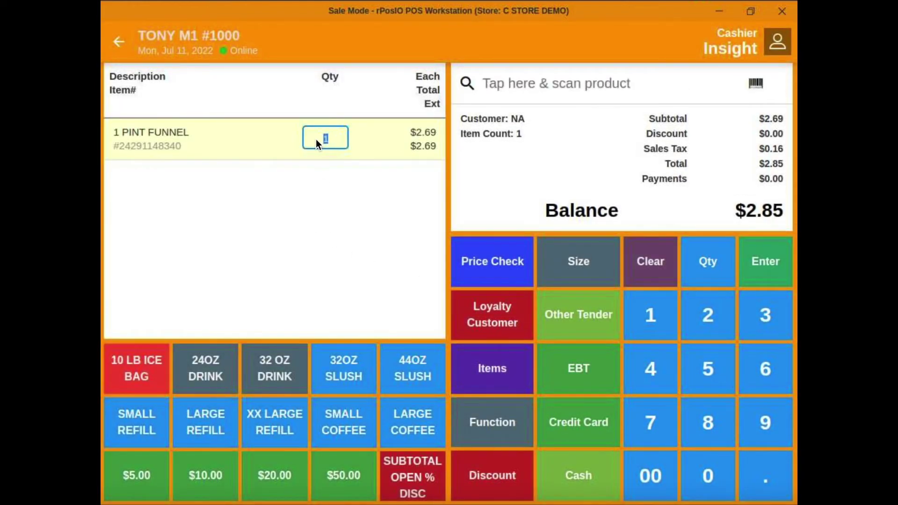
left_click(716, 327)
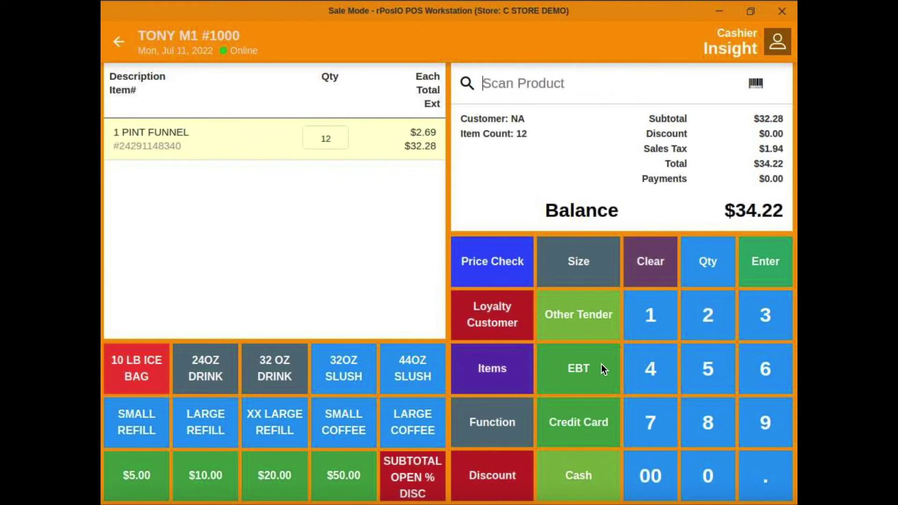
left_click(565, 476)
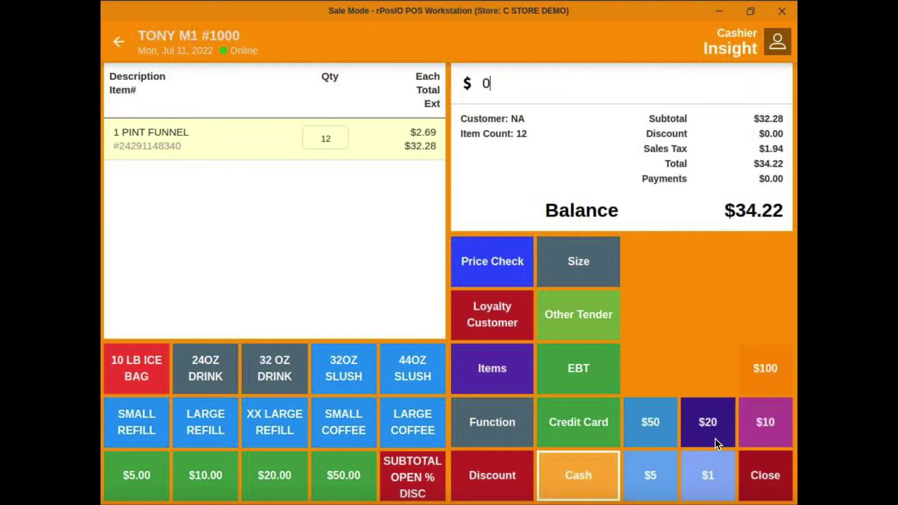
left_click(762, 377)
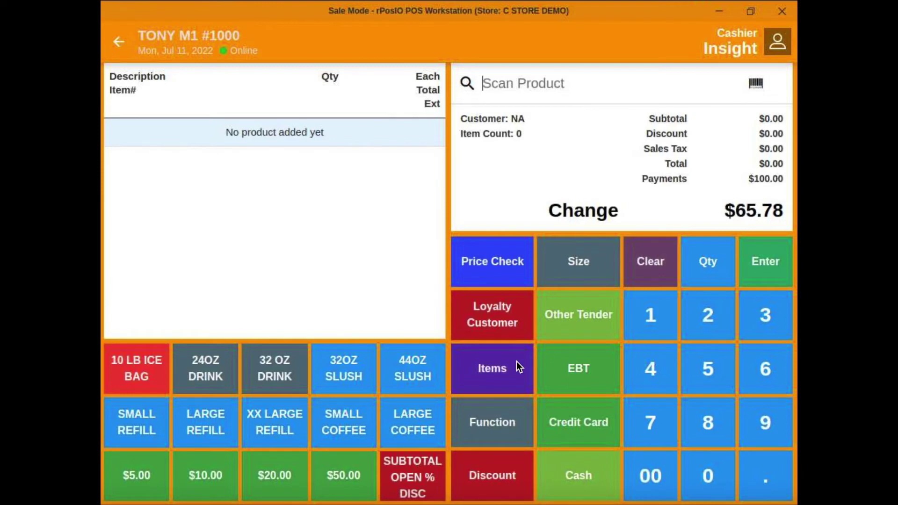
Browse the MARLBORO and OPEN ITEMS categories, then reopen MARLBORO.
left_click(491, 362)
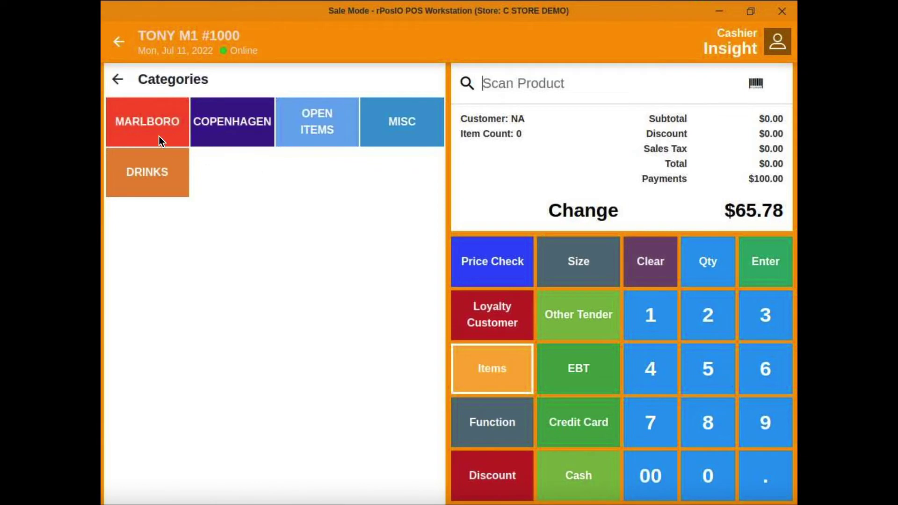
left_click(150, 120)
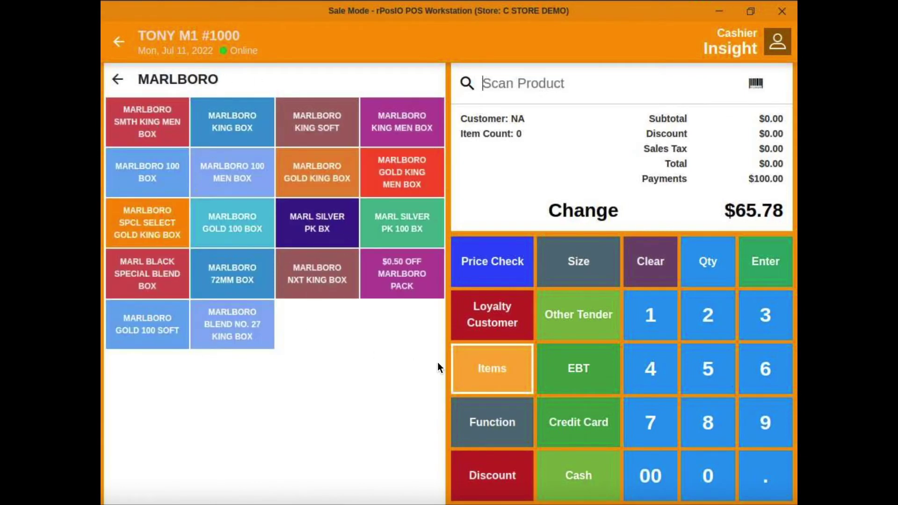
left_click(118, 79)
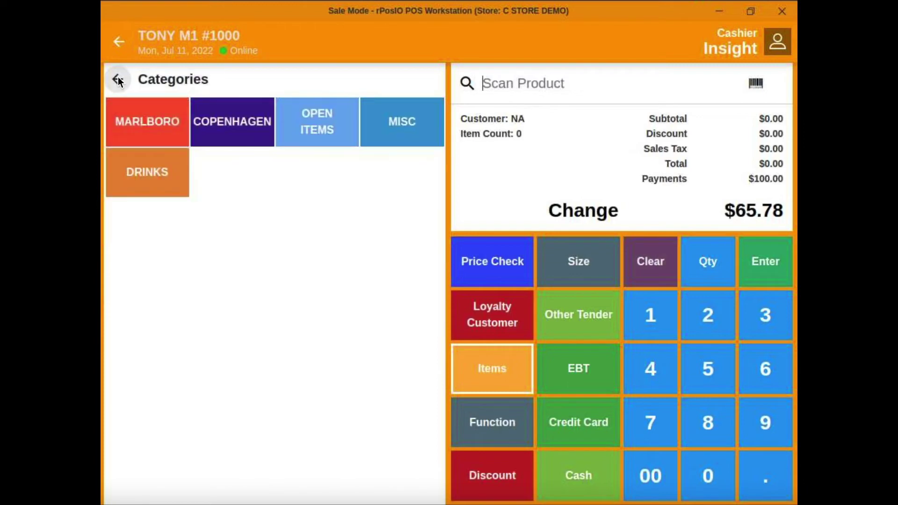
left_click(328, 126)
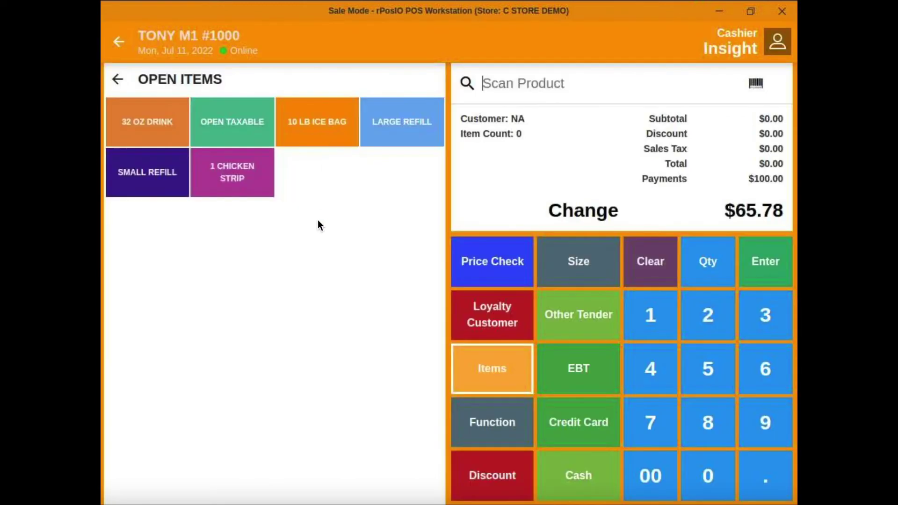
left_click(118, 80)
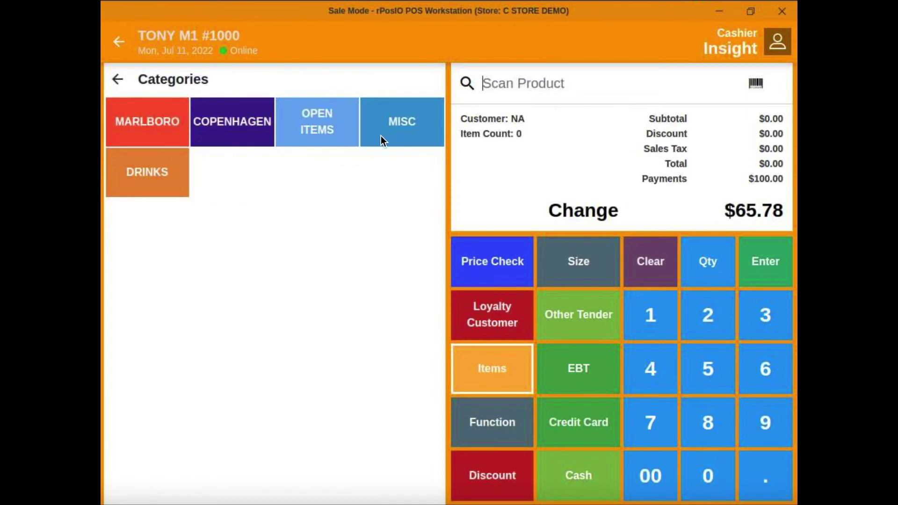
left_click(157, 127)
Sell MARLBORO SMTH KING MEN BOX and KING BOX with loyalty discount for $100 cash.
left_click(156, 128)
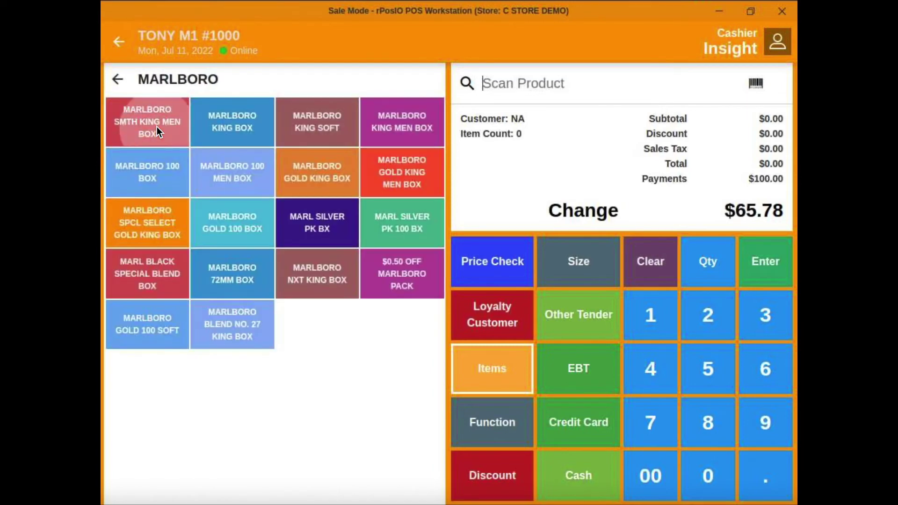
left_click(233, 137)
left_click(330, 414)
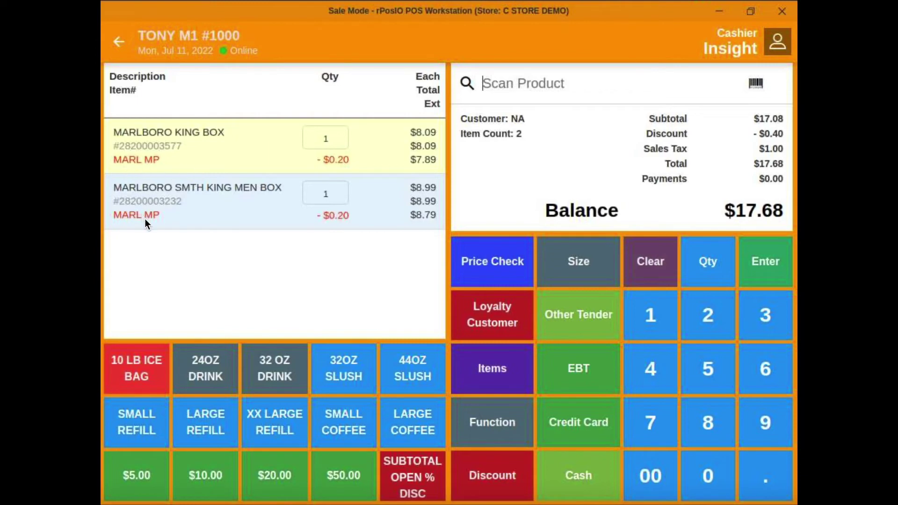
left_click(471, 314)
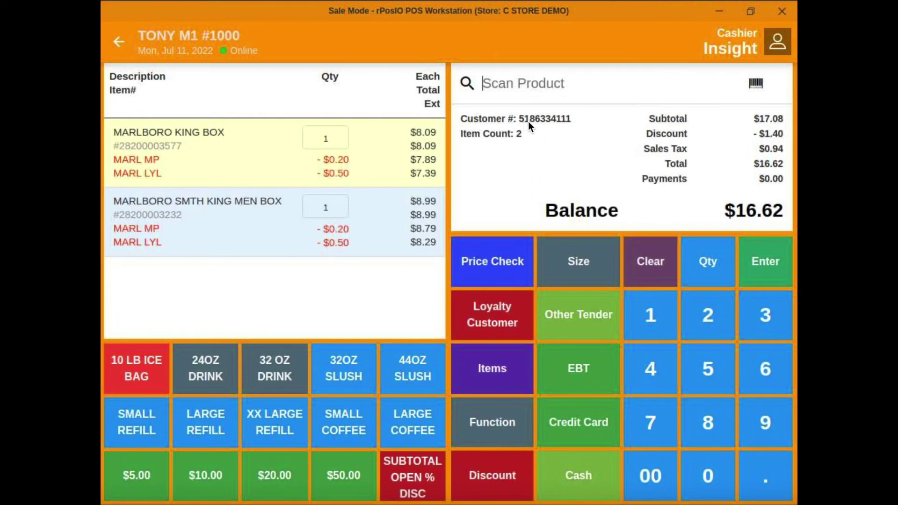
left_click(597, 485)
left_click(761, 382)
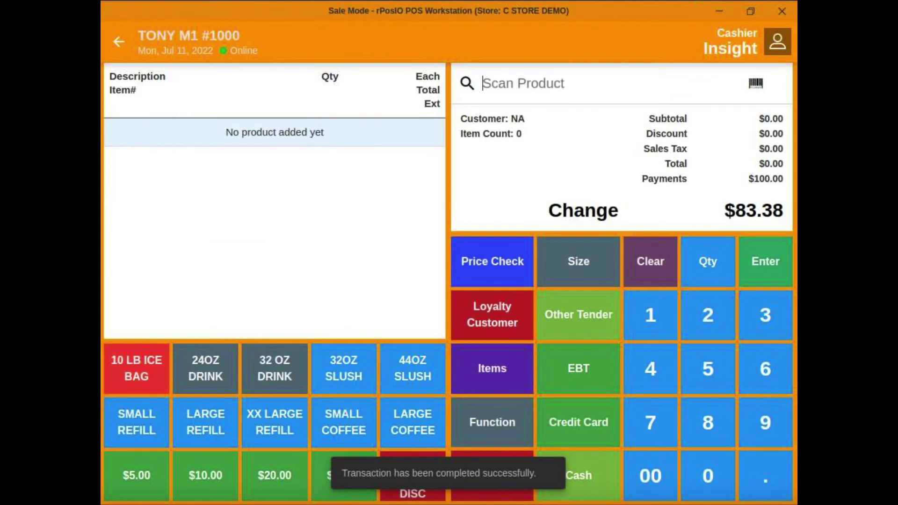
left_click(486, 368)
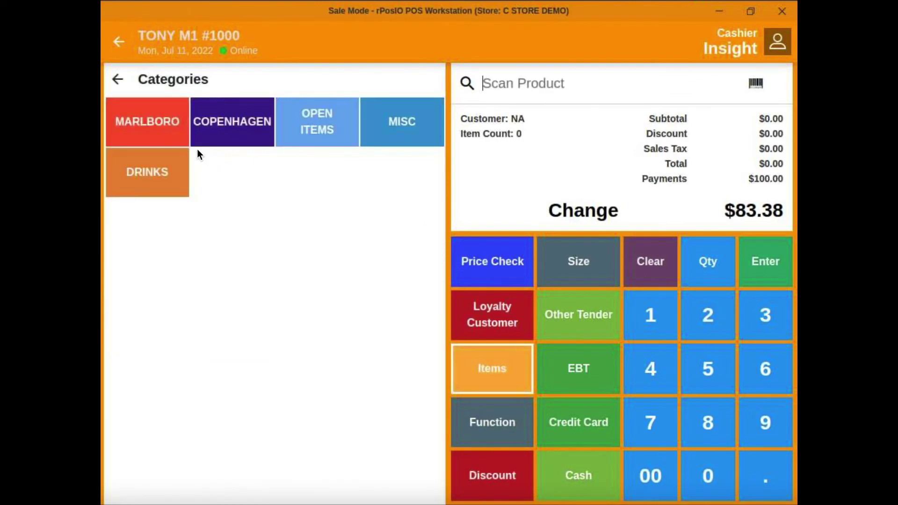
Add MARLBORO KING BOX, another Marlboro pack and MARLBORO KING SOFT to the sale.
left_click(151, 125)
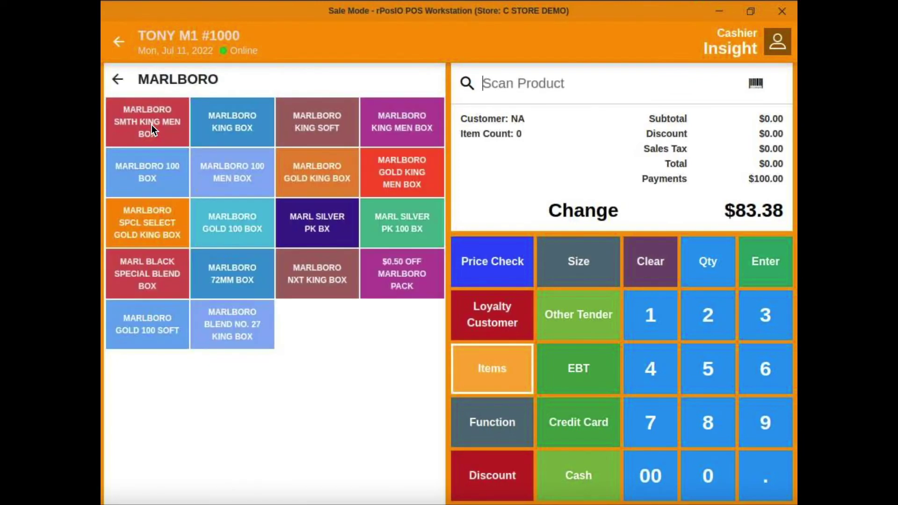
left_click(218, 130)
left_click(294, 125)
left_click(306, 135)
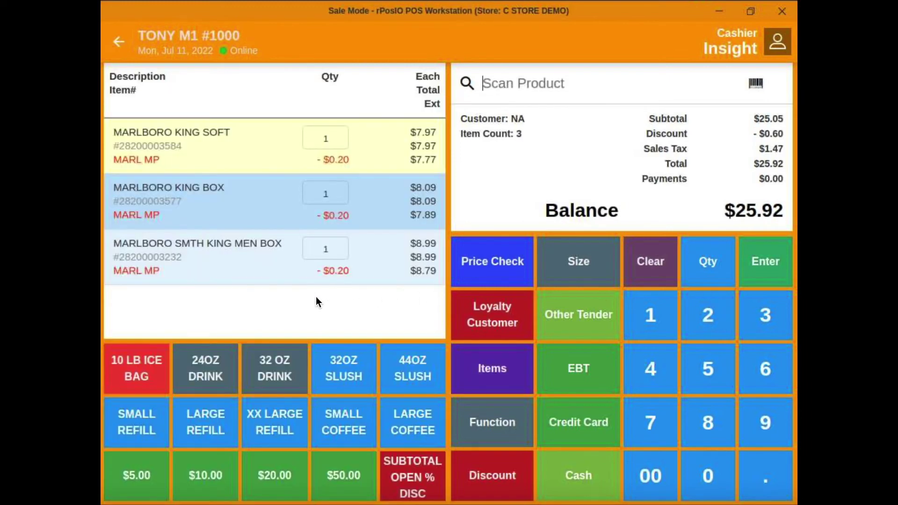
Void the KING BOX and SMTH KING MEN BOX lines, then pay $8.45 with $100 cash.
left_click(260, 211)
left_click(250, 268)
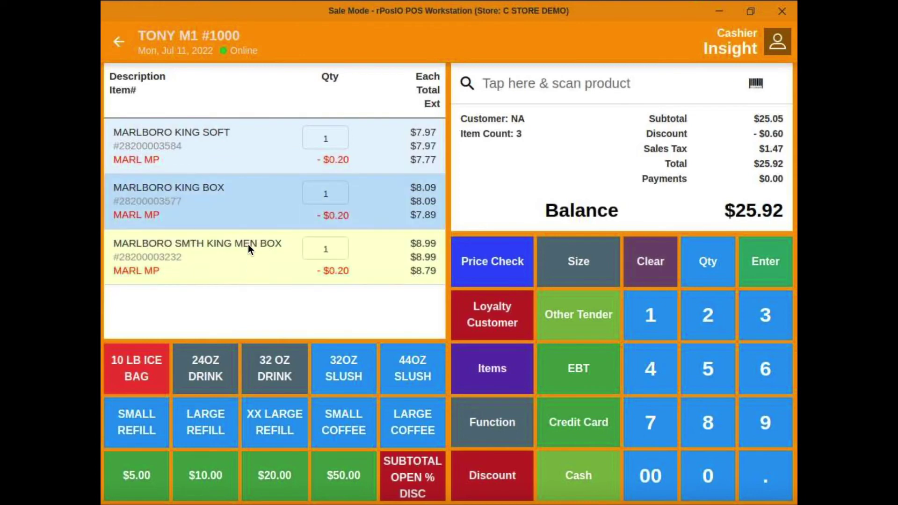
left_click(249, 214)
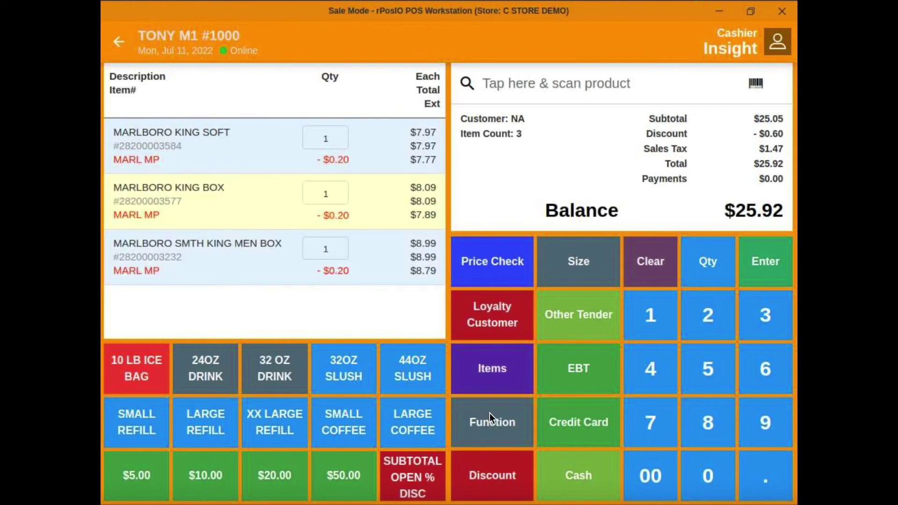
left_click(494, 425)
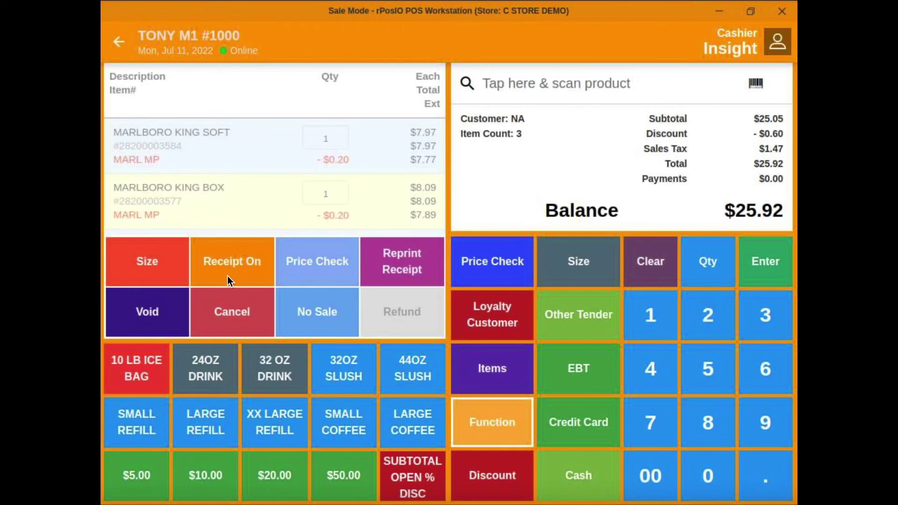
left_click(146, 311)
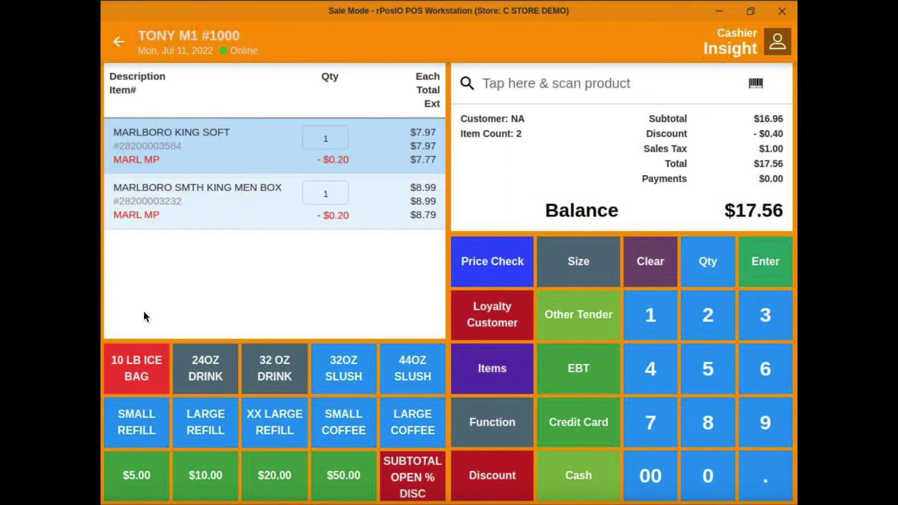
left_click(228, 209)
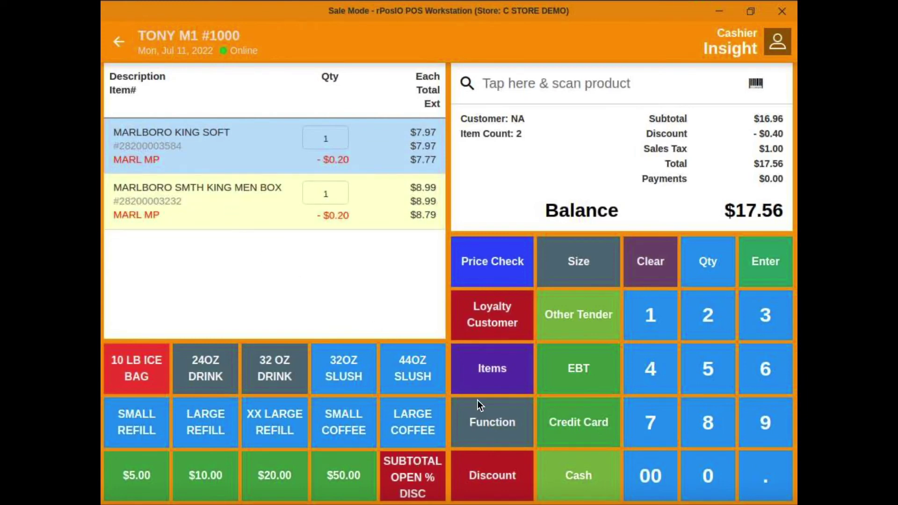
left_click(495, 424)
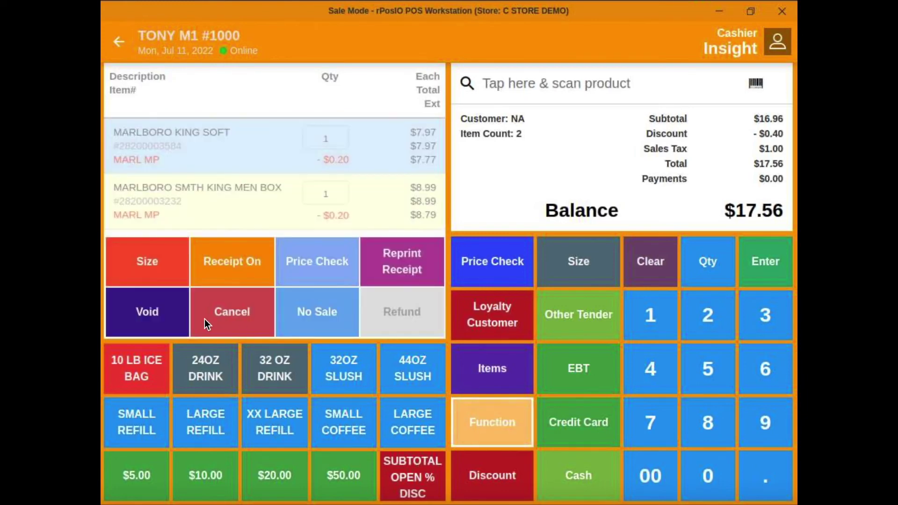
left_click(147, 320)
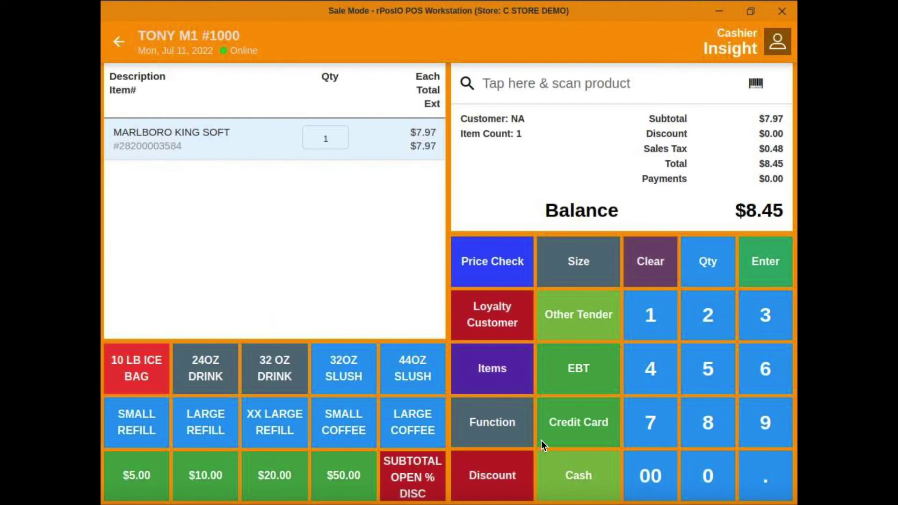
left_click(591, 480)
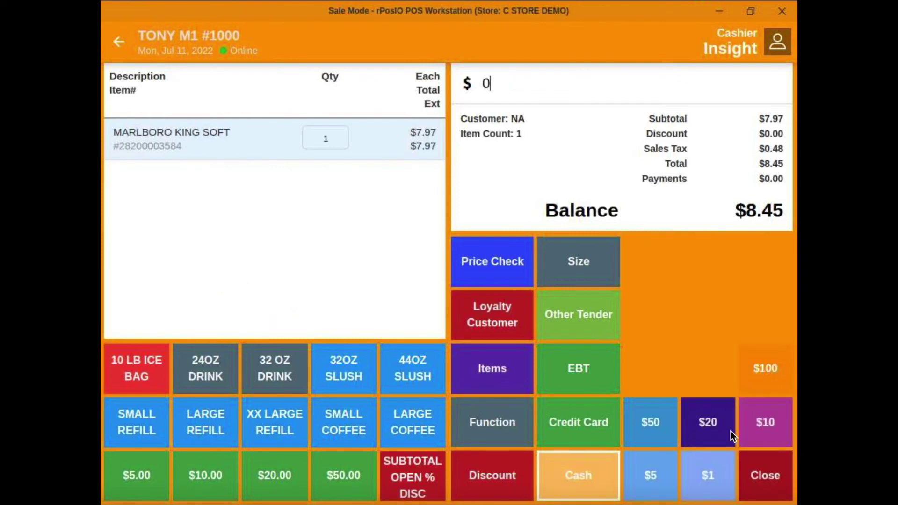
left_click(767, 378)
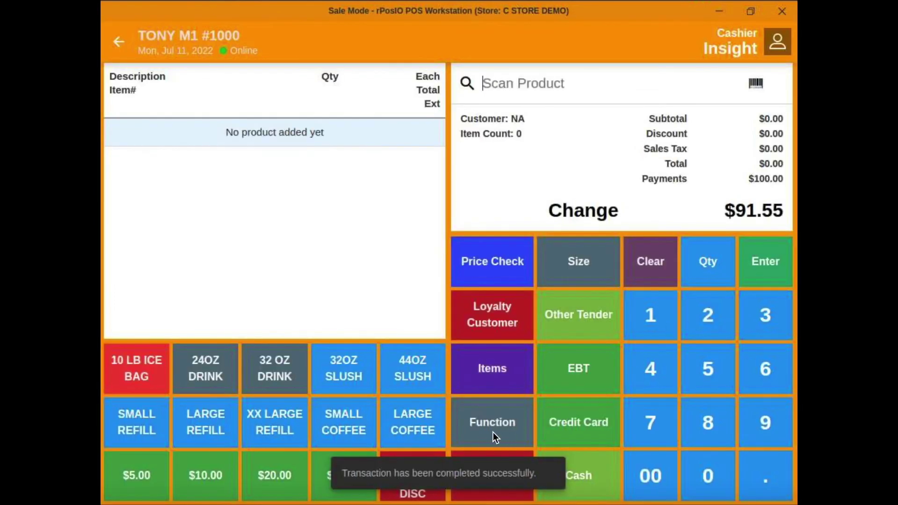
Switch automatic receipt printing on and then back off.
left_click(482, 433)
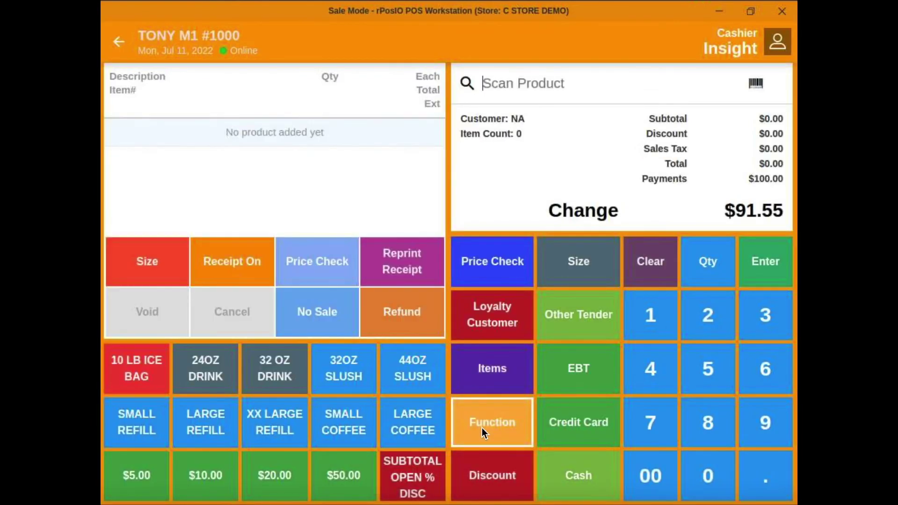
left_click(230, 264)
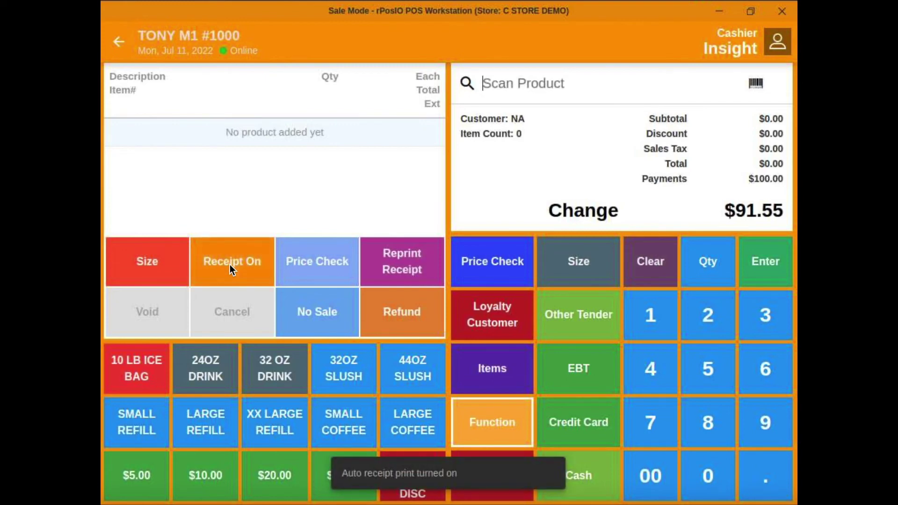
left_click(229, 264)
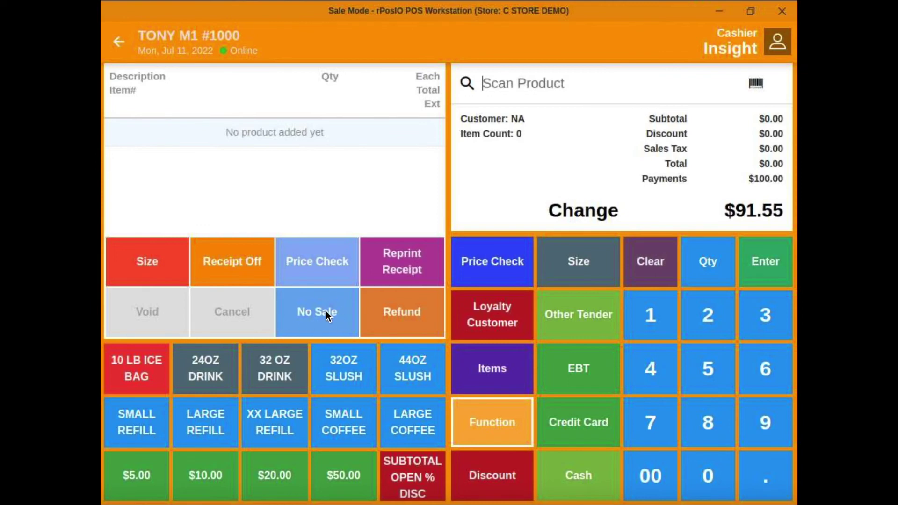
Refund one LARGE COFFEE for $1.47 in cash.
left_click(412, 309)
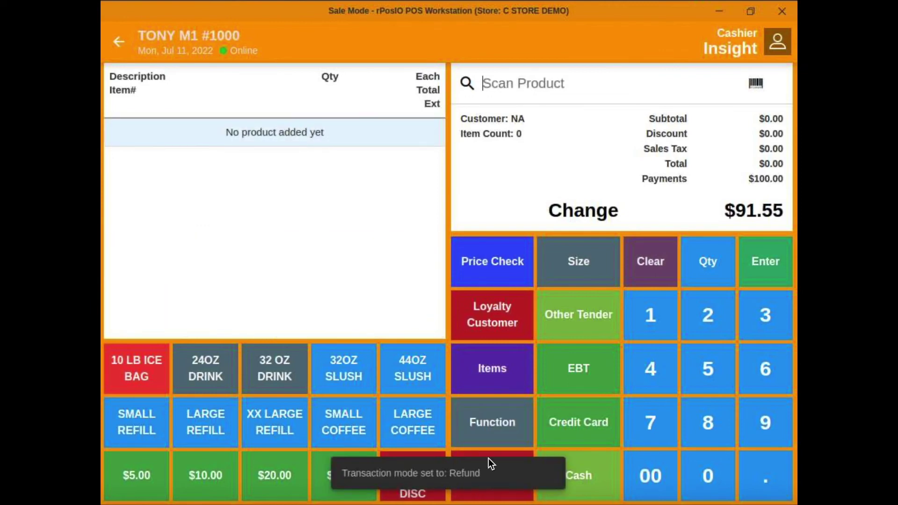
left_click(411, 419)
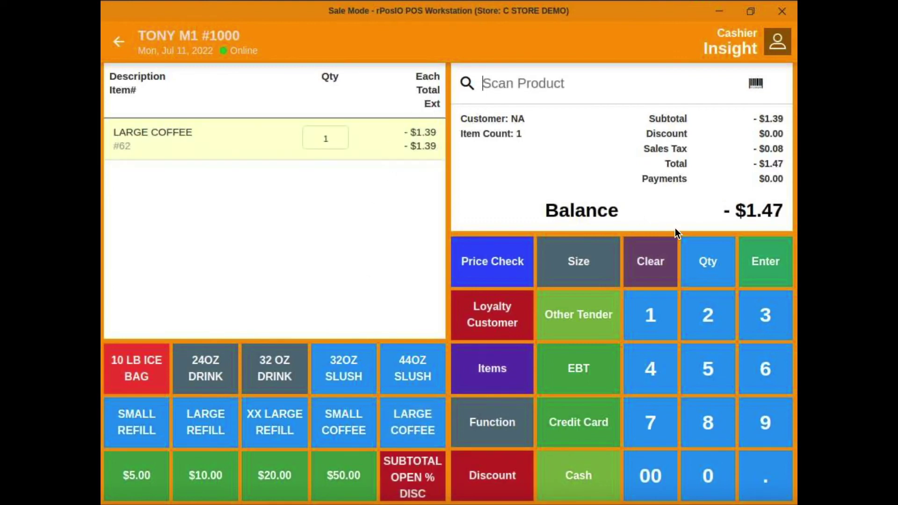
left_click(580, 482)
left_click(581, 481)
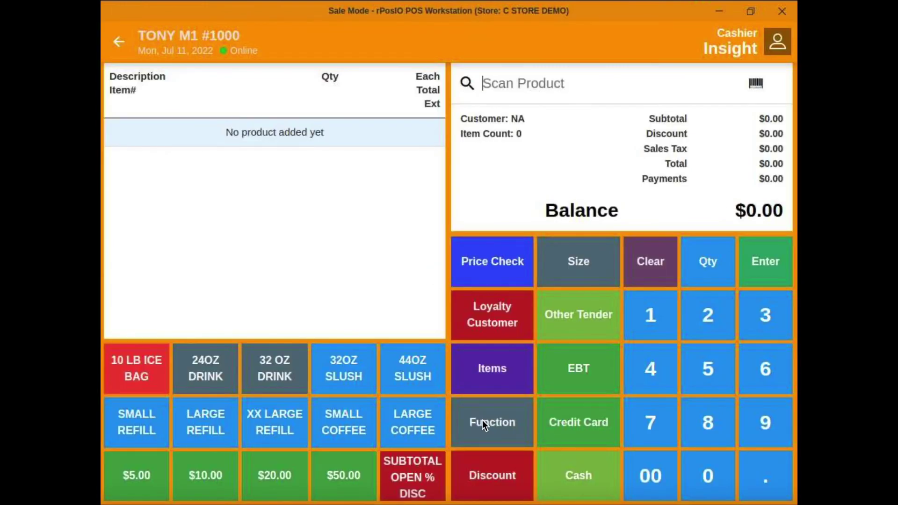
Sell a LARGE COFFEE with a $1.00 item coupon ($0.47 total), tendering $5 cash for $4.53 change.
left_click(485, 463)
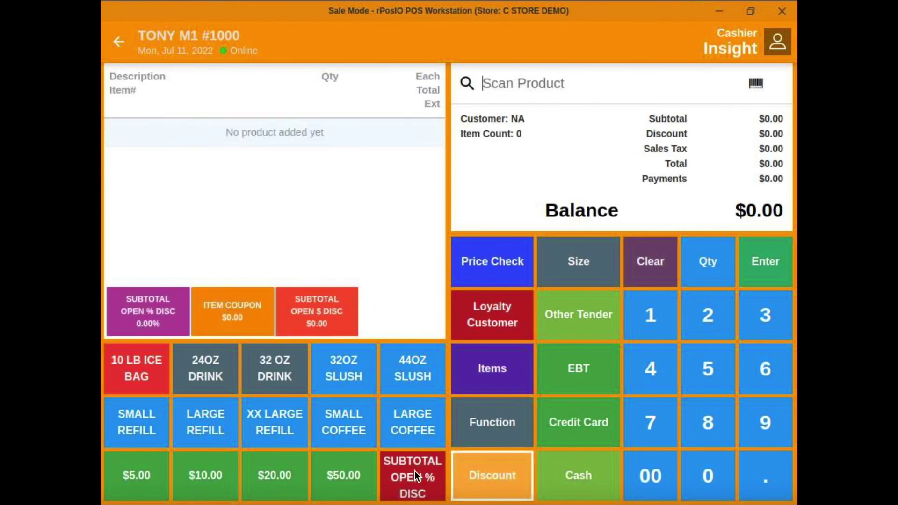
left_click(477, 468)
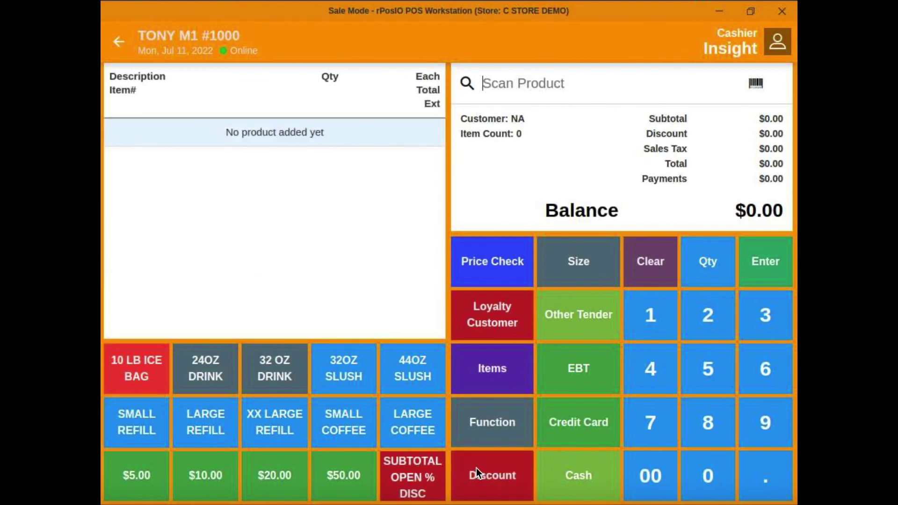
left_click(407, 420)
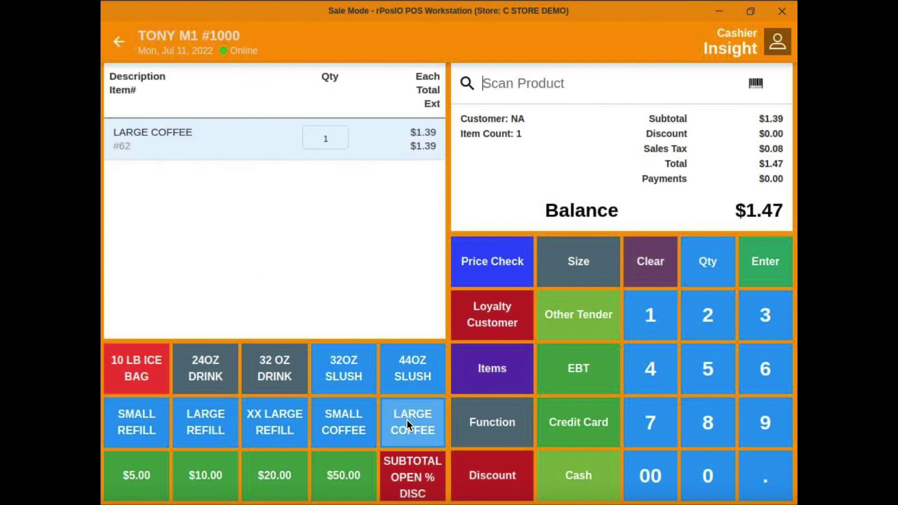
left_click(486, 473)
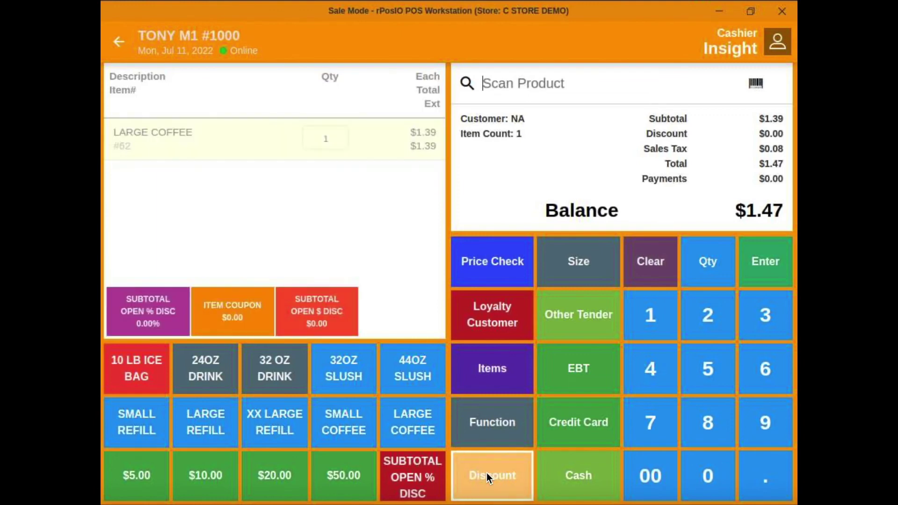
left_click(237, 313)
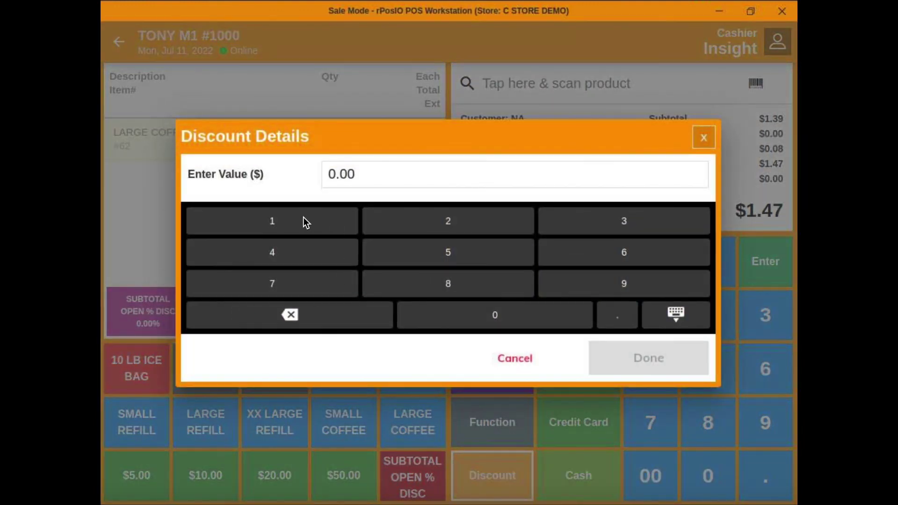
left_click(303, 217)
left_click(503, 313)
left_click(503, 313)
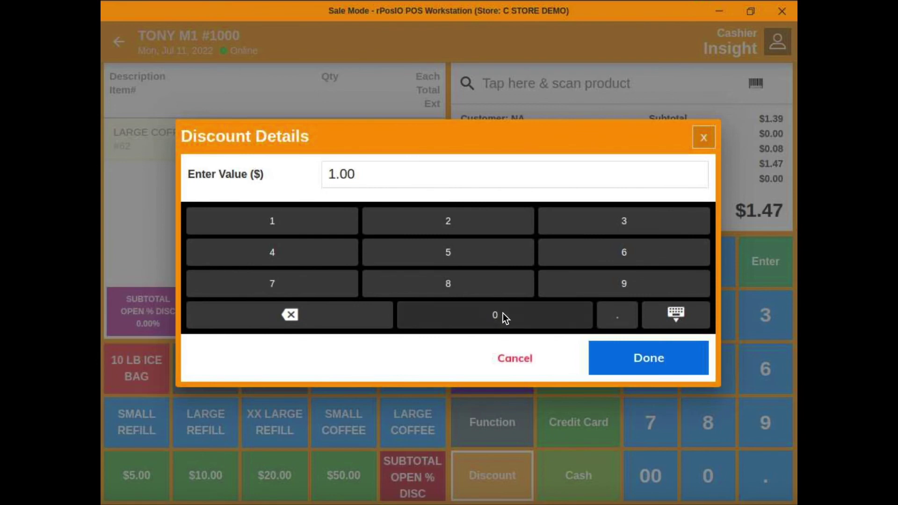
left_click(657, 363)
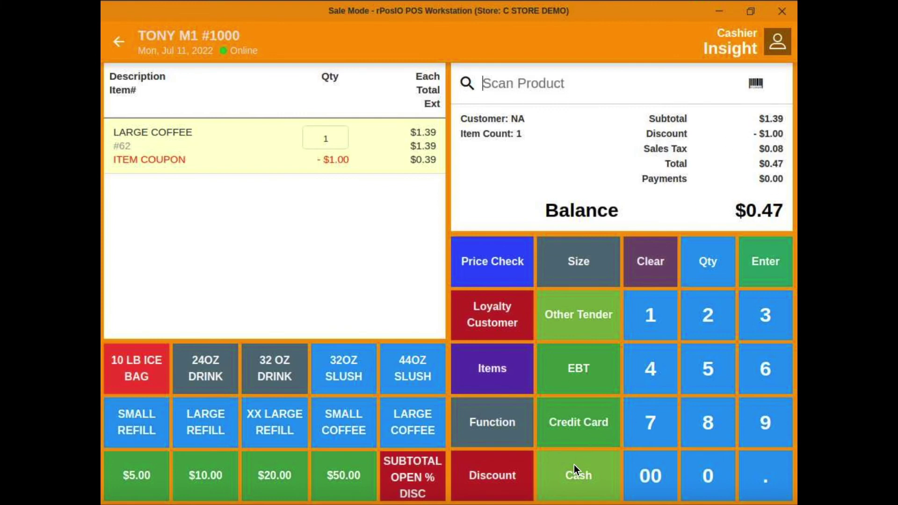
left_click(575, 477)
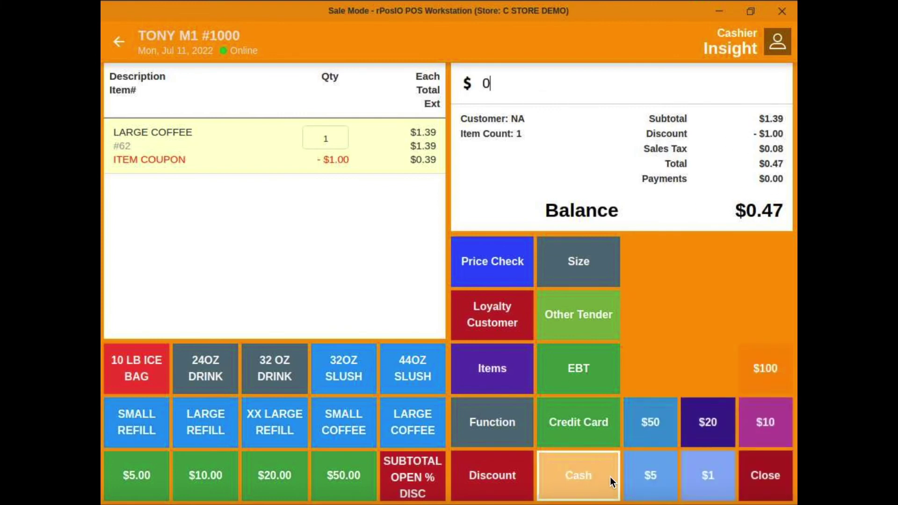
left_click(656, 478)
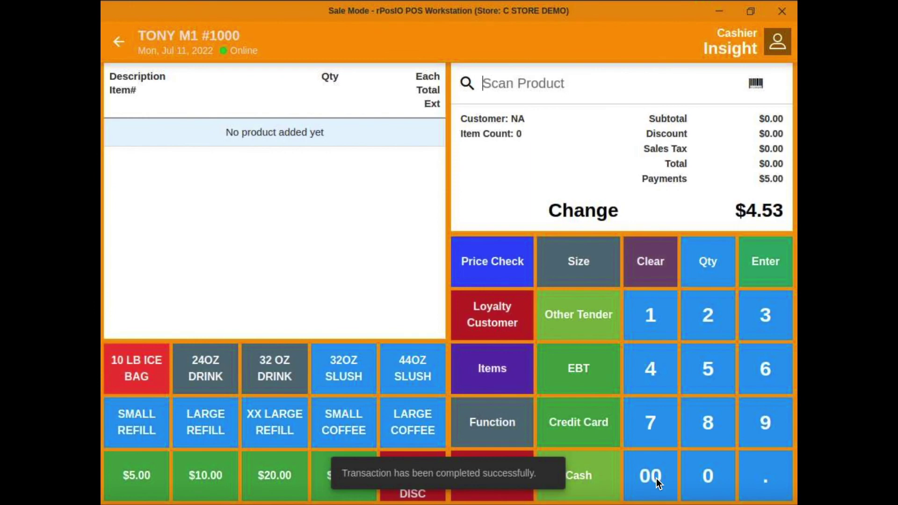
Add a LARGE COFFEE to a new sale, backing out of cash payment without paying.
left_click(412, 423)
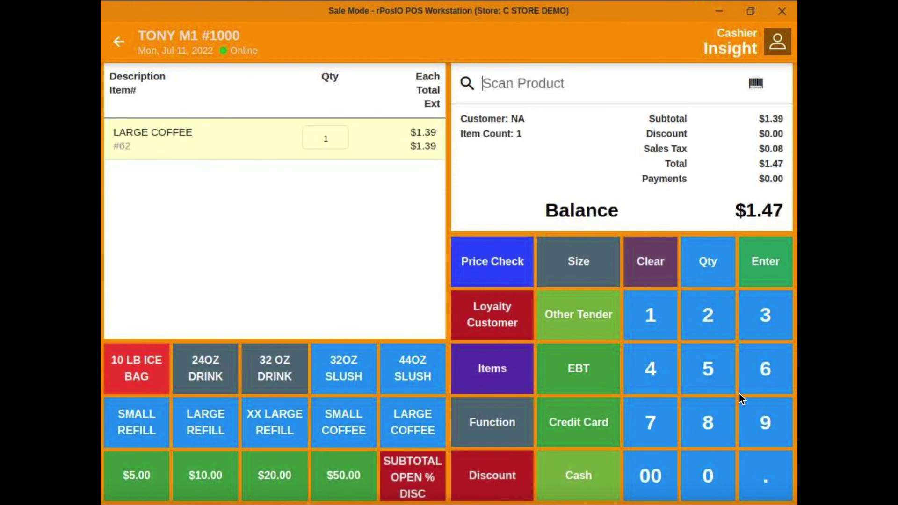
left_click(591, 470)
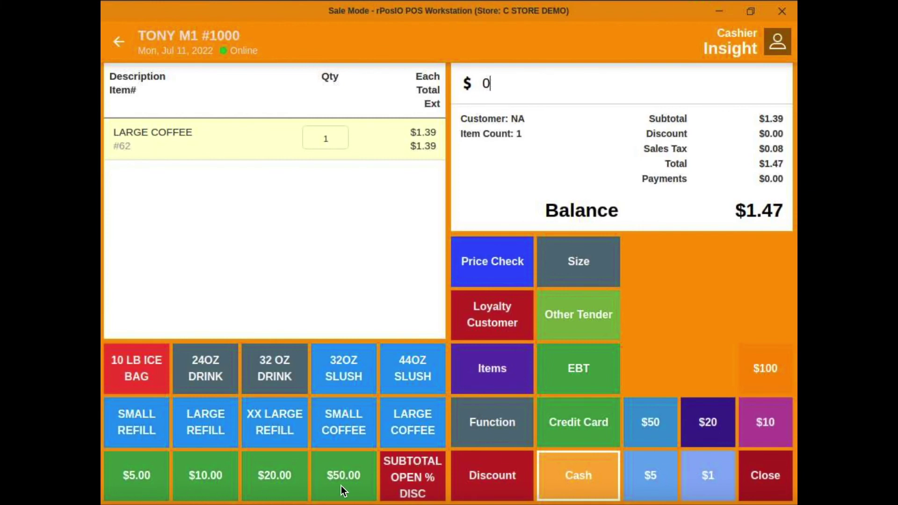
left_click(567, 476)
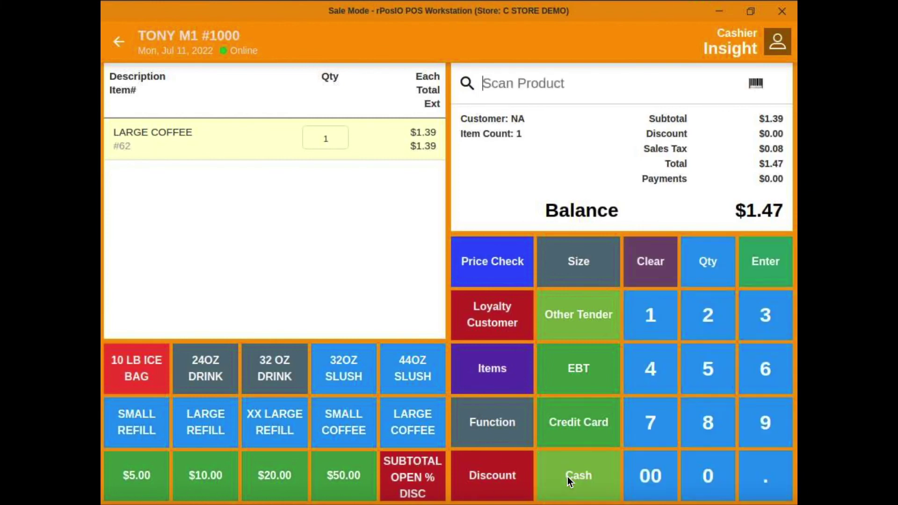
Add a 10 LB ICE BAG and a 24OZ DRINK, then cancel the whole $5.58 transaction.
left_click(150, 375)
left_click(209, 373)
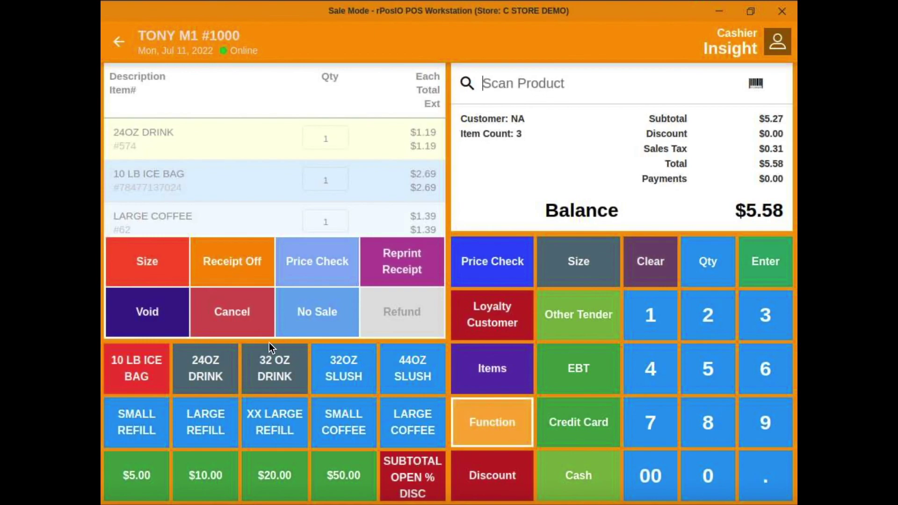
left_click(235, 311)
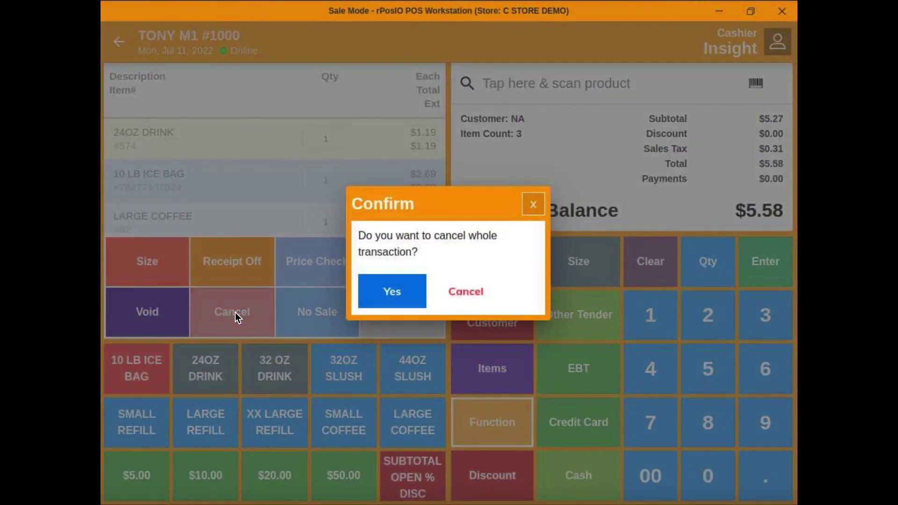
left_click(393, 292)
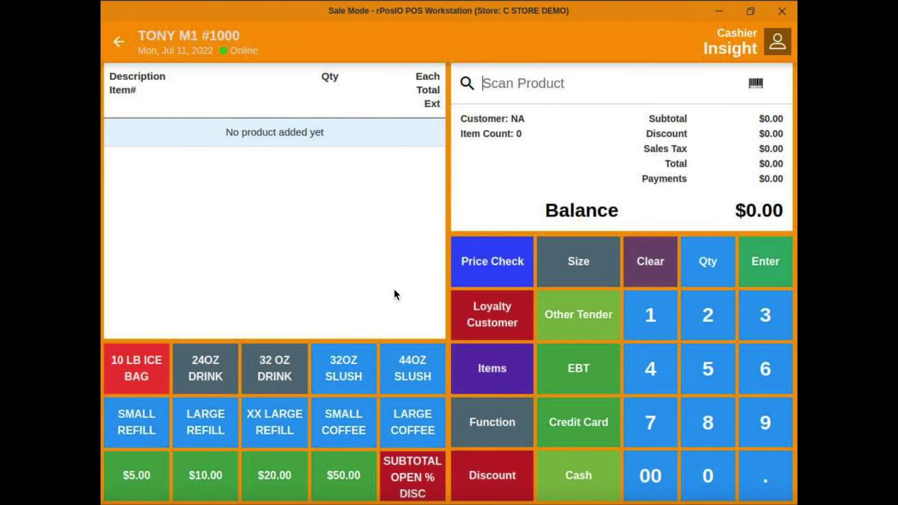
Log the cashier out from the account menu at the top right.
left_click(773, 41)
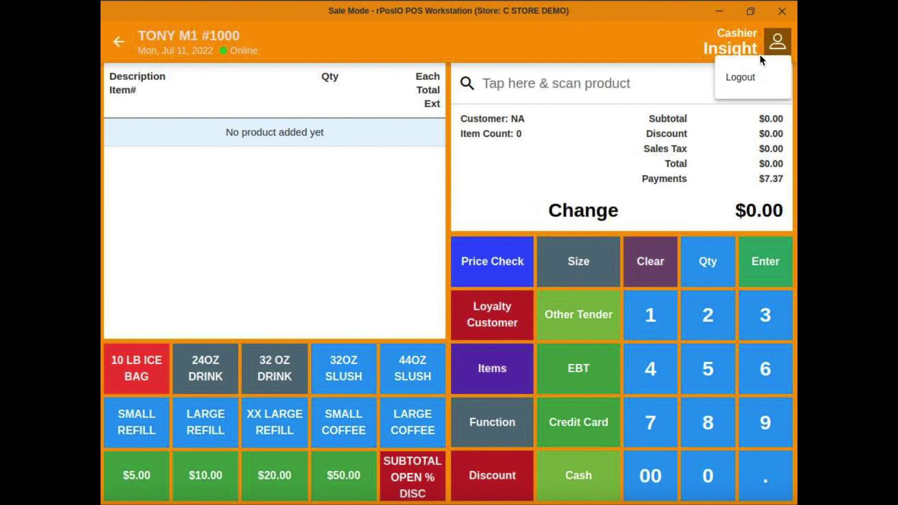
left_click(747, 78)
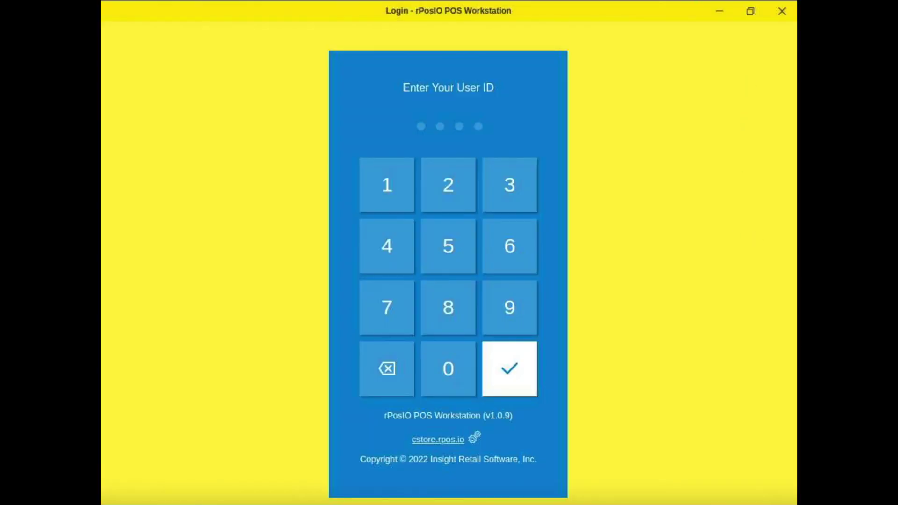